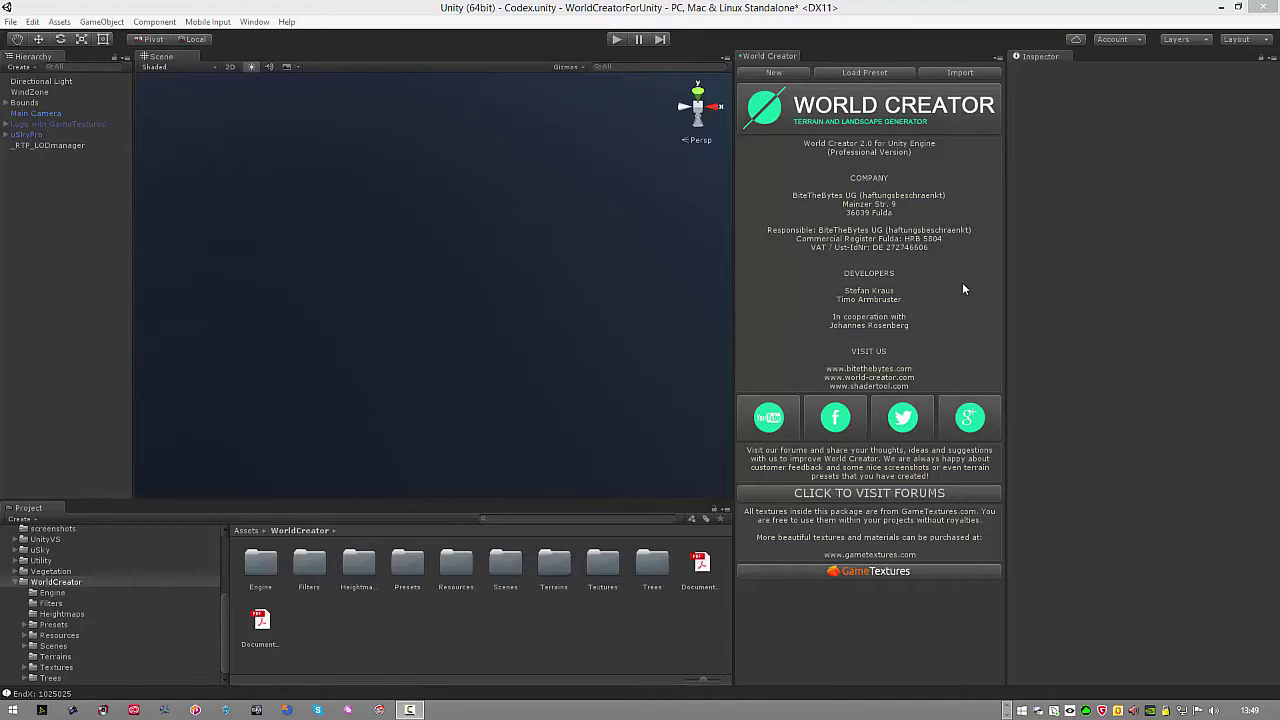
- Create a new World Creator terrain and lower its Pixel Error to 1
{"action": "left_click", "coordinate": [774, 72]}
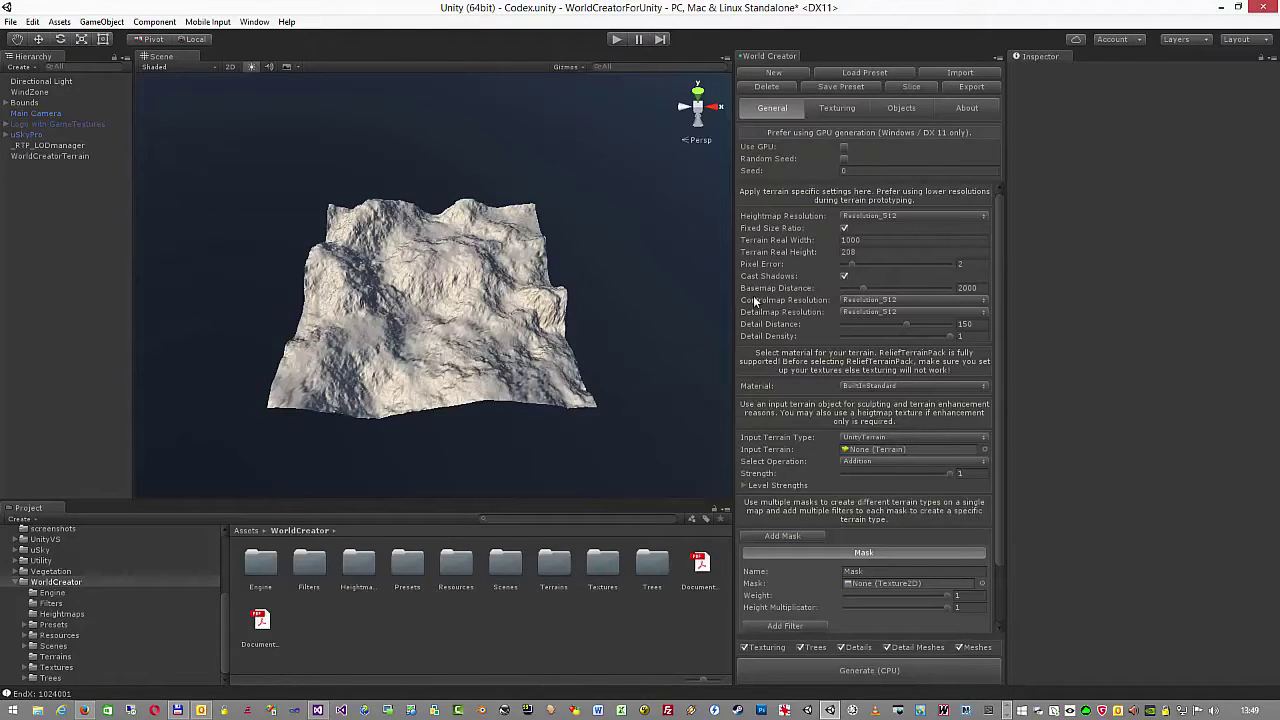
{"action": "left_click", "coordinate": [967, 263]}
{"action": "type", "text": "1"}
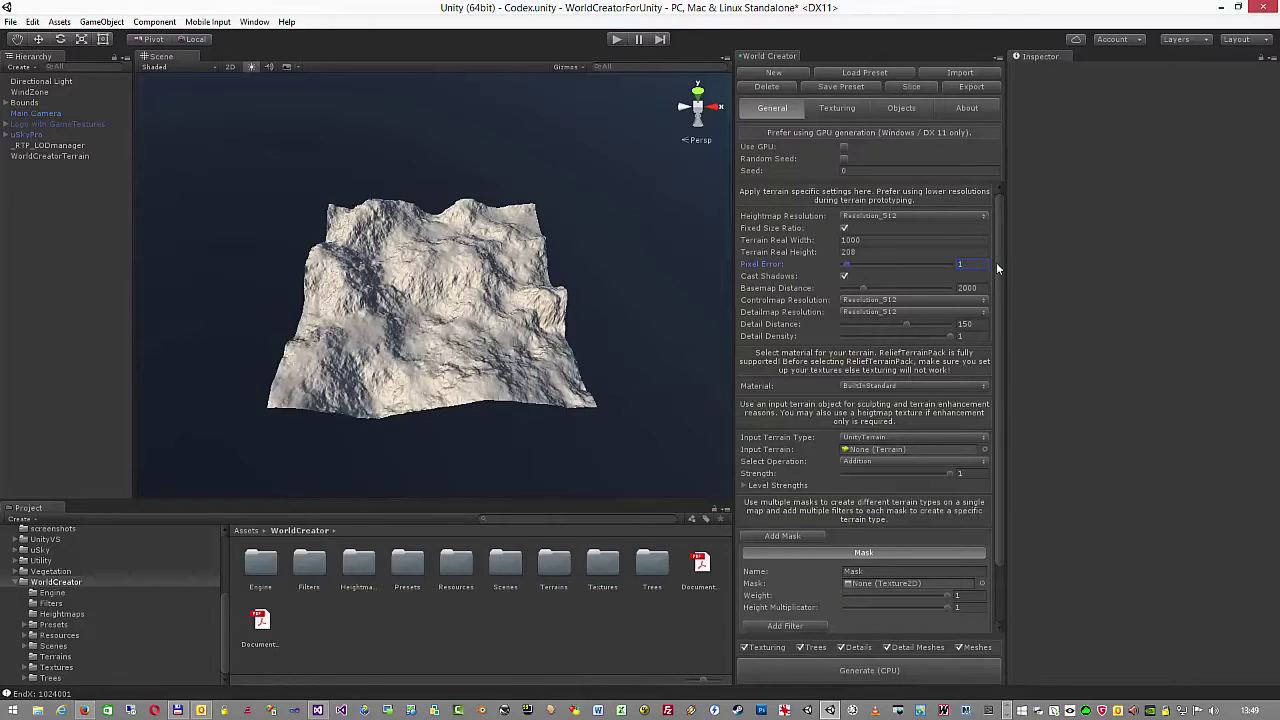
{"action": "mouse_move", "coordinate": [652, 305]}
{"action": "left_mouse_down", "text": "alt"}
{"action": "mouse_move", "coordinate": [670, 306]}
{"action": "mouse_move", "coordinate": [644, 307]}
{"action": "left_mouse_up", "text": "alt"}
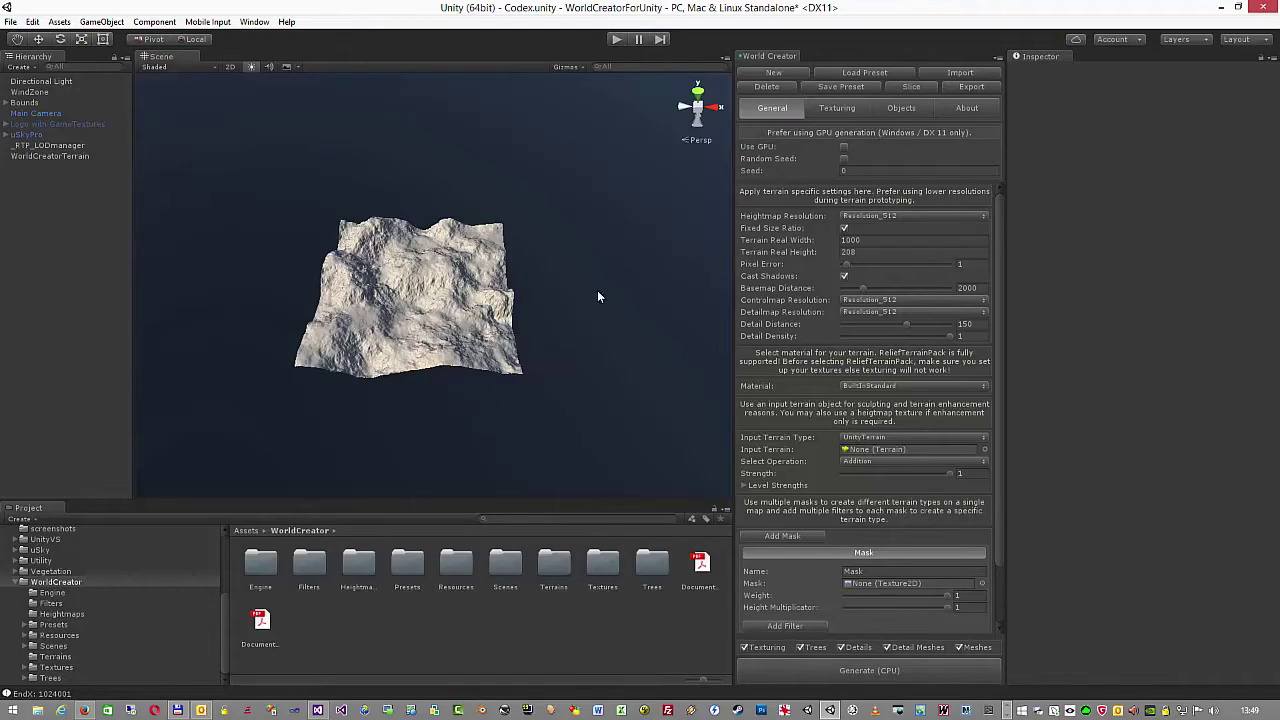
- Add a second terrain and move it to Position X 1000 beside the first
{"action": "left_click", "coordinate": [778, 72]}
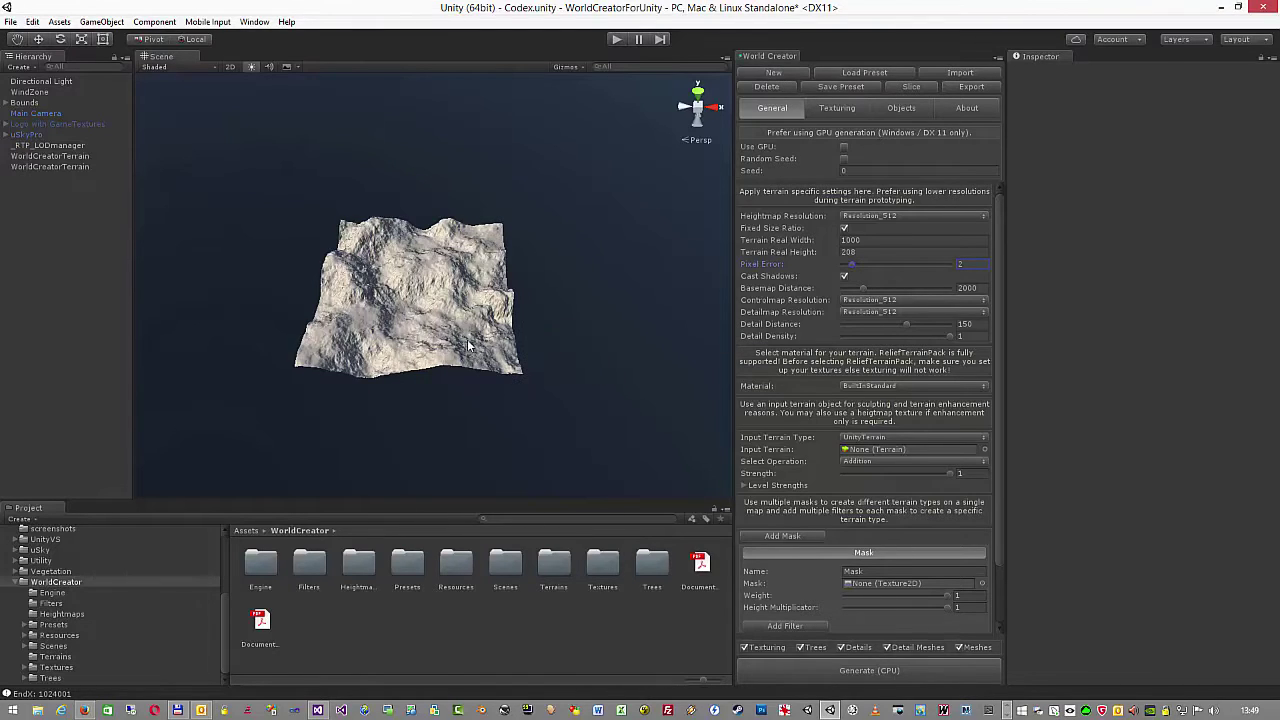
{"action": "left_click", "coordinate": [58, 167]}
{"action": "key", "text": "w"}
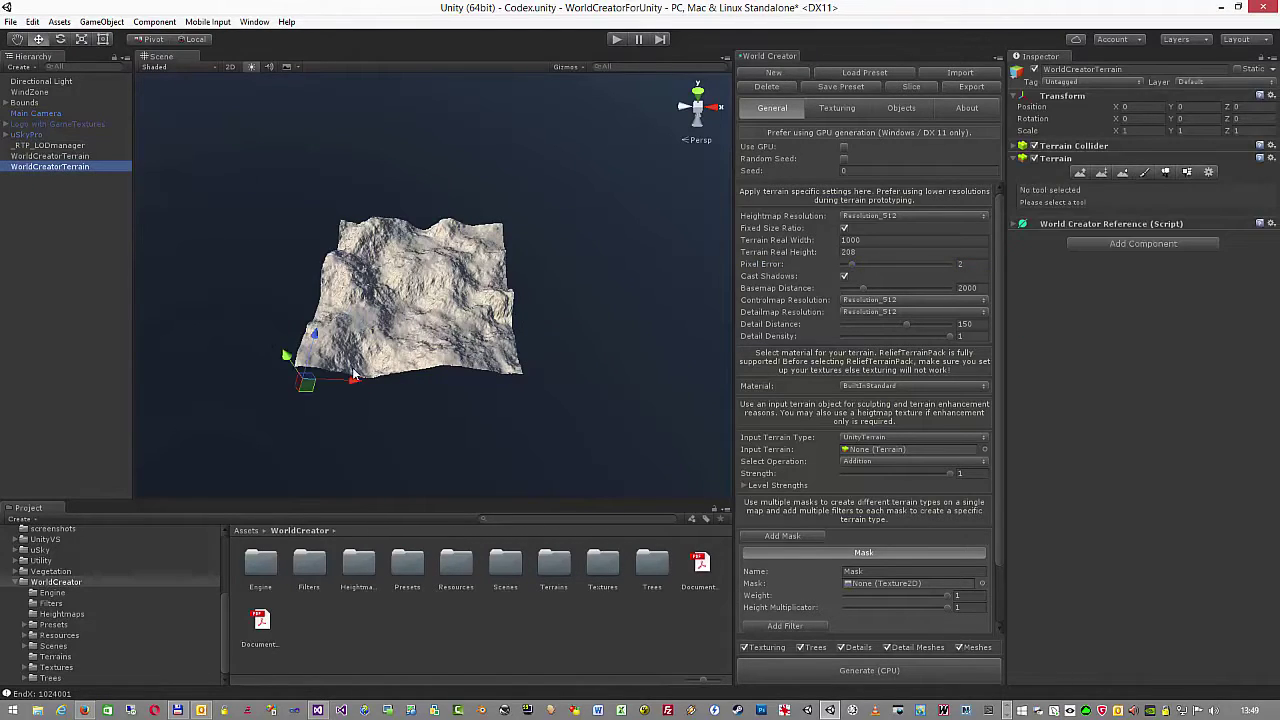
{"action": "left_click_drag", "start_coordinate": [354, 386], "coordinate": [584, 392]}
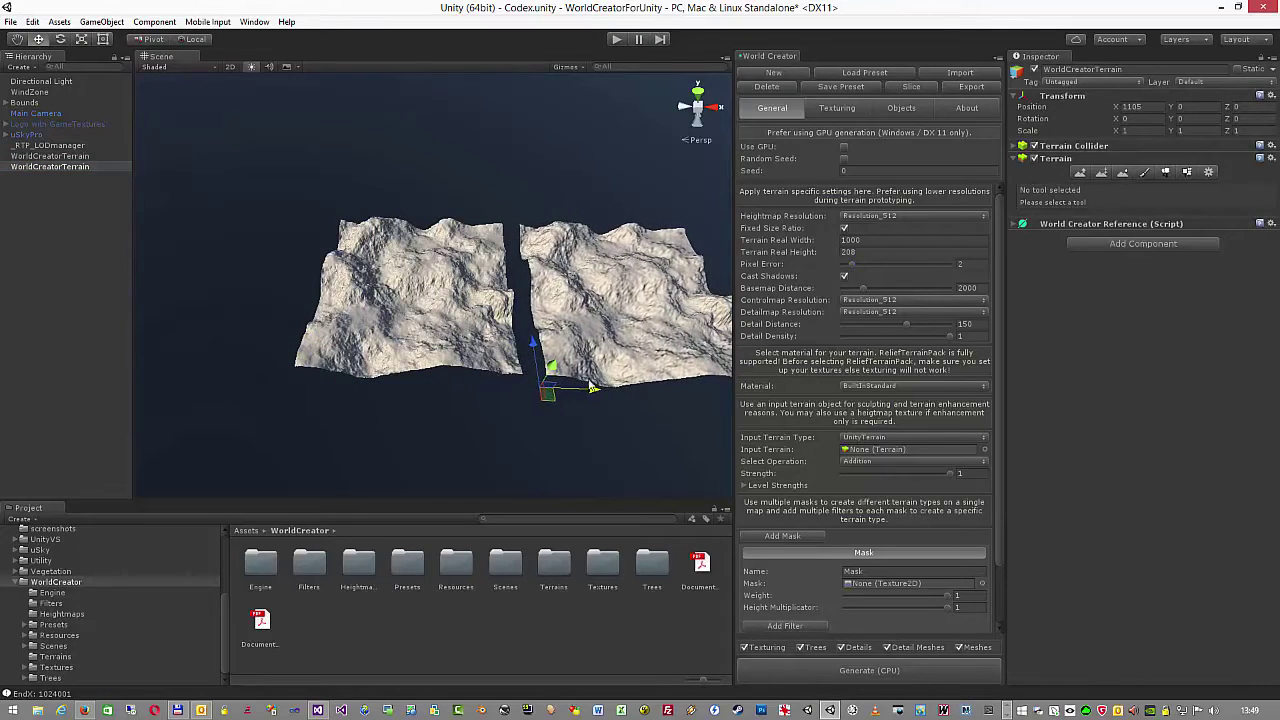
{"action": "left_click", "coordinate": [1150, 108]}
{"action": "type", "text": "1000"}
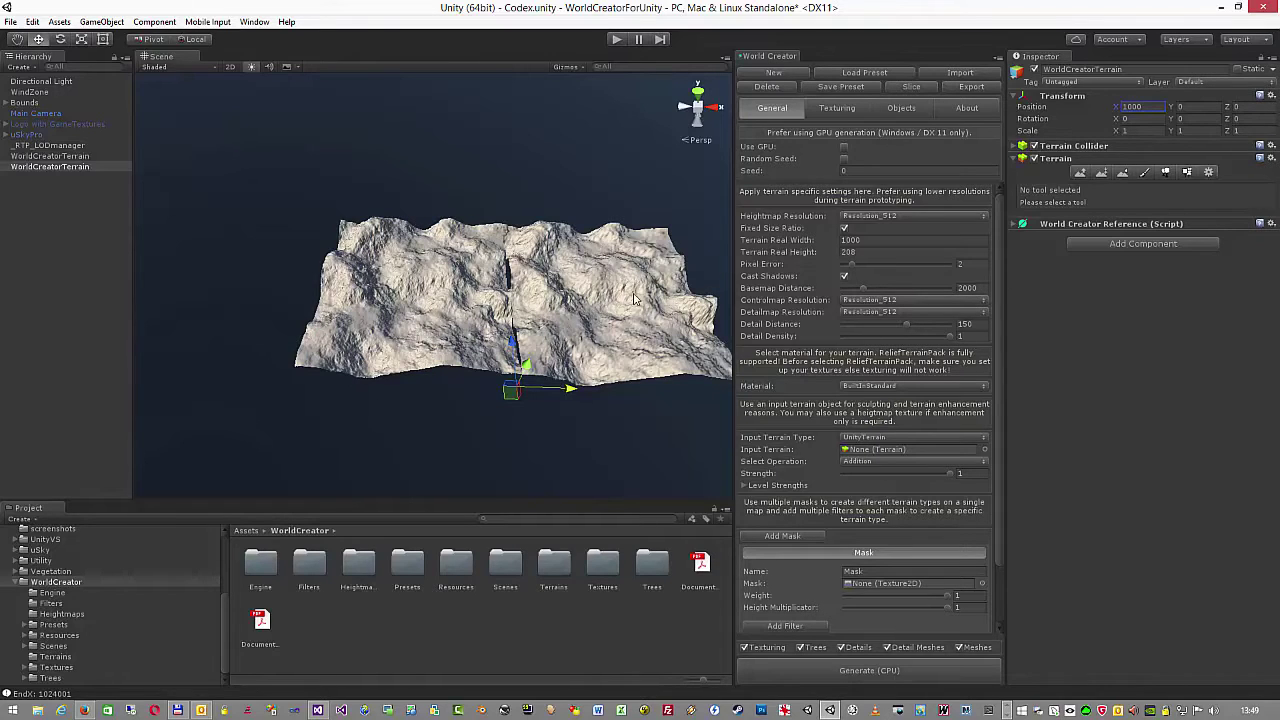
- Set the second terrain's Basemap Distance to 2001 and regenerate it with Generate (CPU)
{"action": "left_click", "coordinate": [975, 287]}
{"action": "key", "text": "BackSpace"}
{"action": "type", "text": "1"}
{"action": "left_click", "coordinate": [878, 678]}
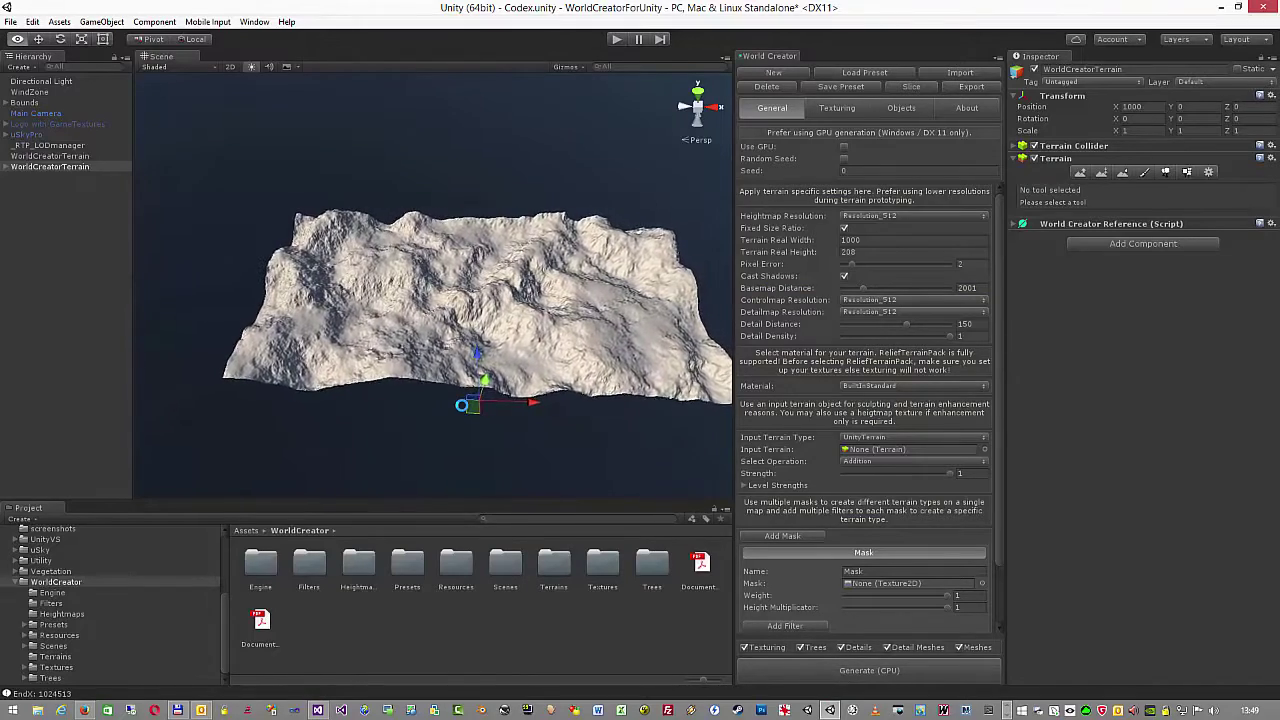
{"action": "right_click_drag", "start_coordinate": [455, 405], "coordinate": [461, 410]}
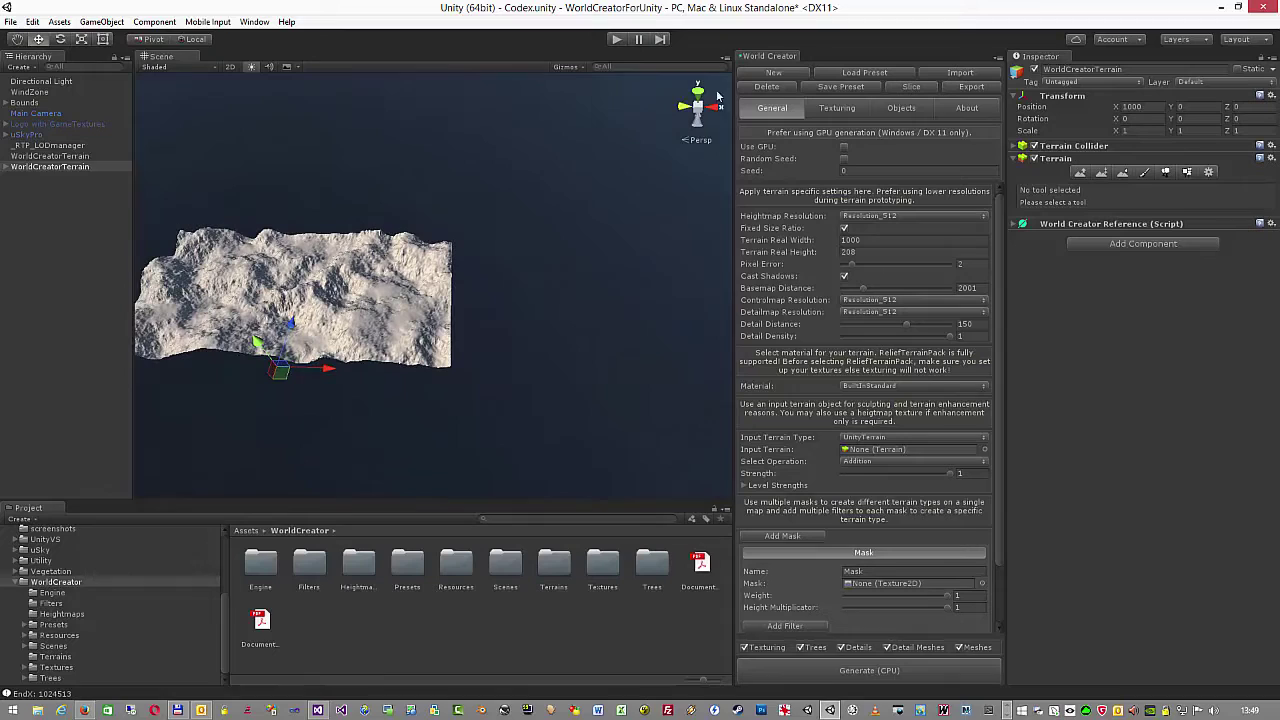
- Add a third terrain at Position X 2000 and generate its landscape with Generate (CPU)
{"action": "left_click", "coordinate": [773, 74]}
{"action": "left_click", "coordinate": [85, 177]}
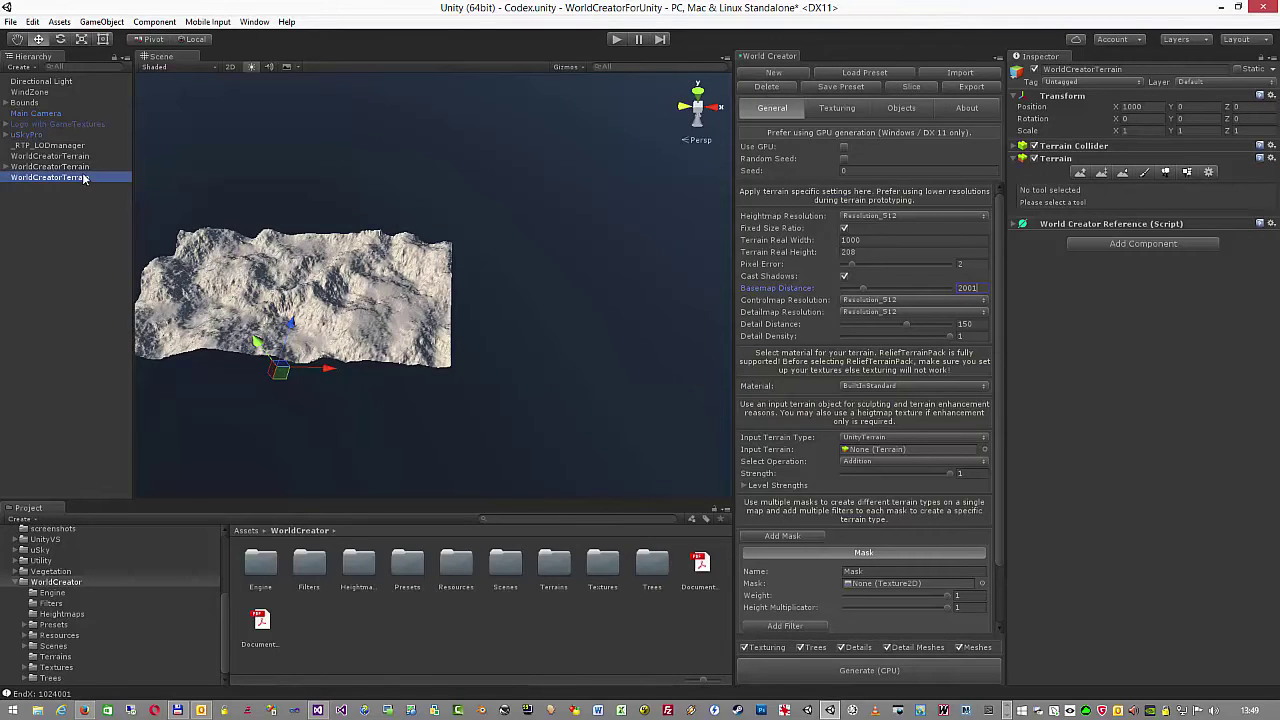
{"action": "left_click", "coordinate": [1140, 108]}
{"action": "type", "text": "2000"}
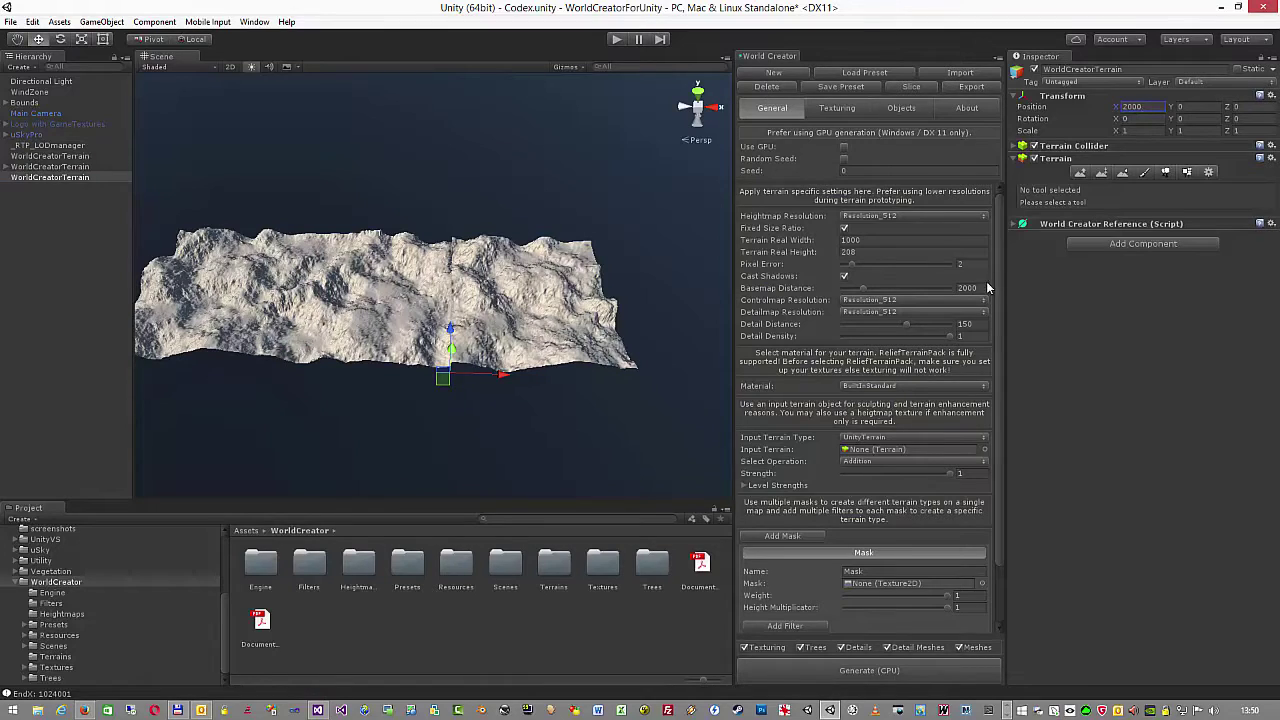
{"action": "left_click", "coordinate": [895, 673]}
{"action": "key", "text": "w"}
{"action": "right_click_drag", "start_coordinate": [522, 351], "coordinate": [527, 350]}
{"action": "key", "text": "a"}
- Set Pixel Error to 1 on the middle and last terrain tiles
{"action": "left_click", "coordinate": [104, 166]}
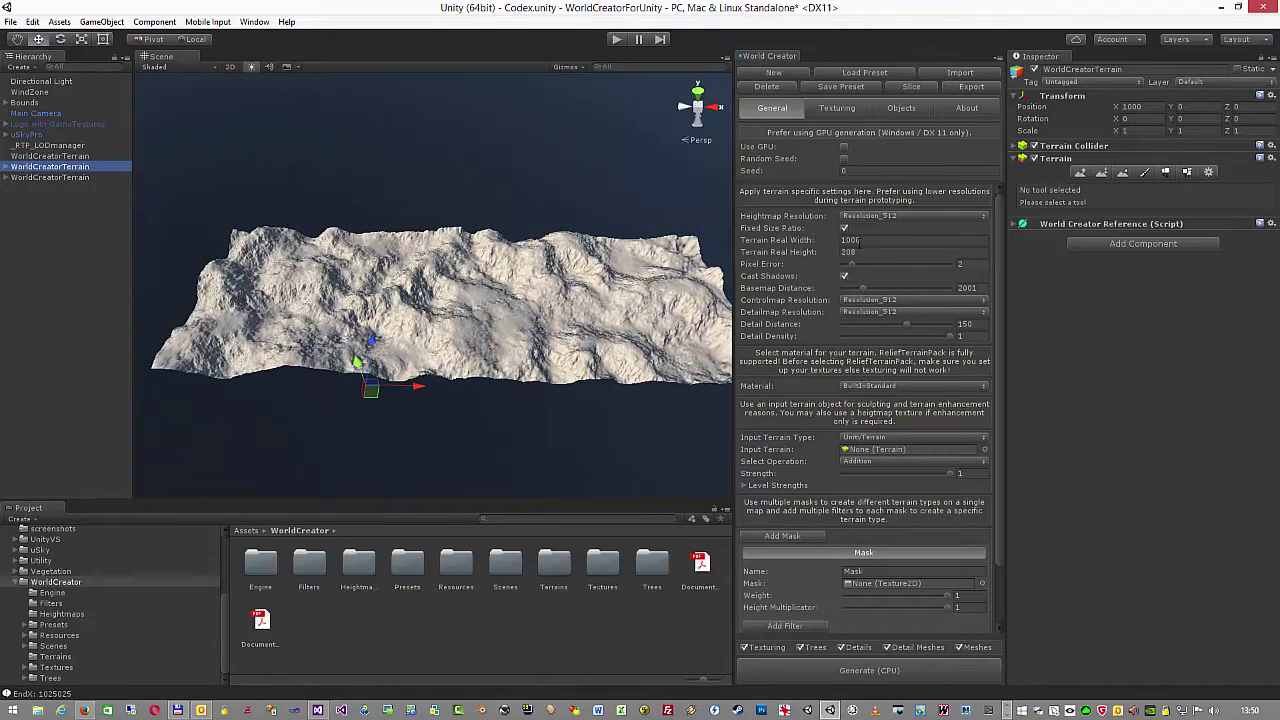
{"action": "left_click", "coordinate": [972, 266]}
{"action": "type", "text": "1"}
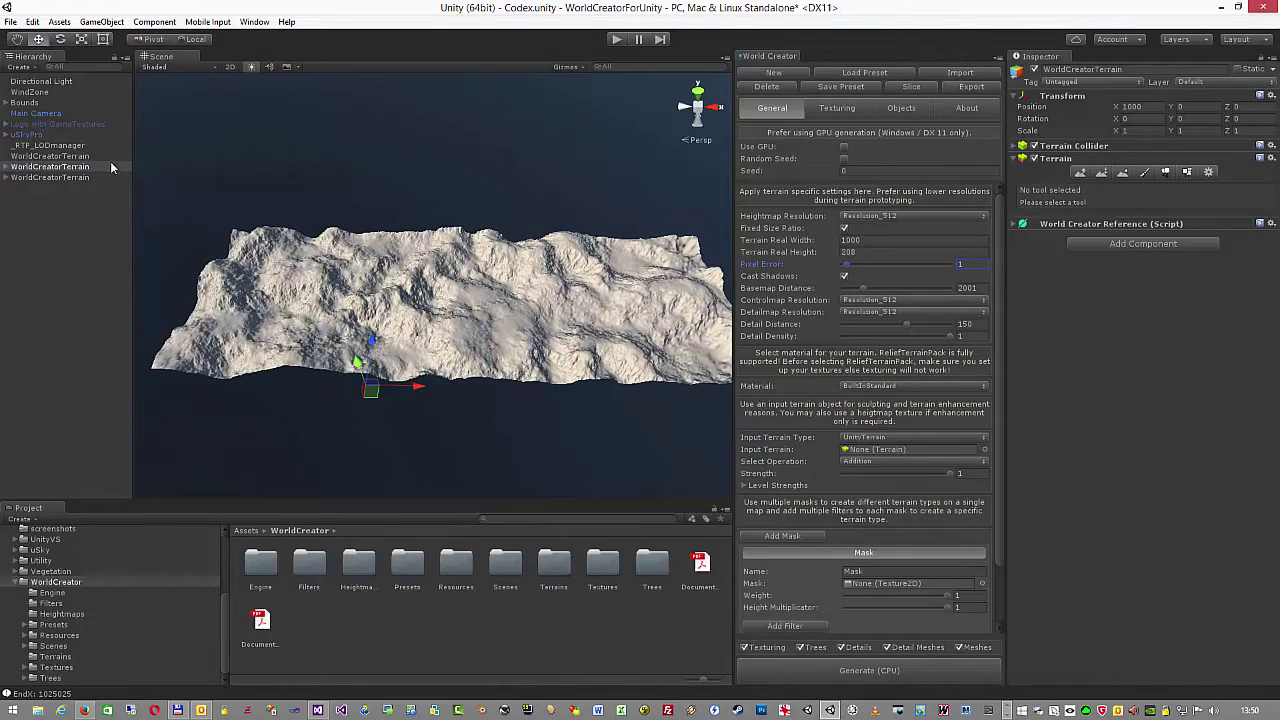
{"action": "left_click", "coordinate": [104, 177]}
{"action": "left_click", "coordinate": [967, 266]}
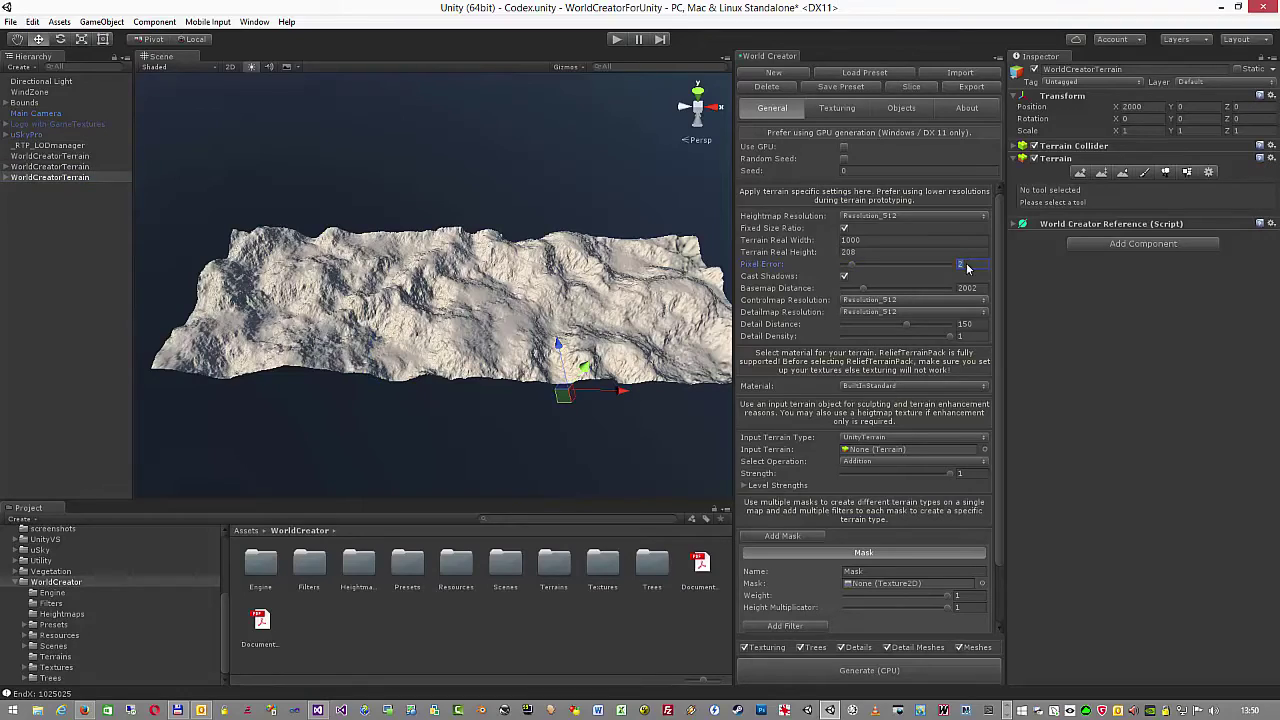
{"action": "type", "text": "1"}
- Orbit and zoom the Scene view to inspect the three joined tiles
{"action": "left_click_drag", "start_coordinate": [628, 262], "coordinate": [530, 302], "text": "alt"}
{"action": "scroll", "coordinate": [530, 302], "scroll_direction": "up", "scroll_amount": 5, "text": "alt"}
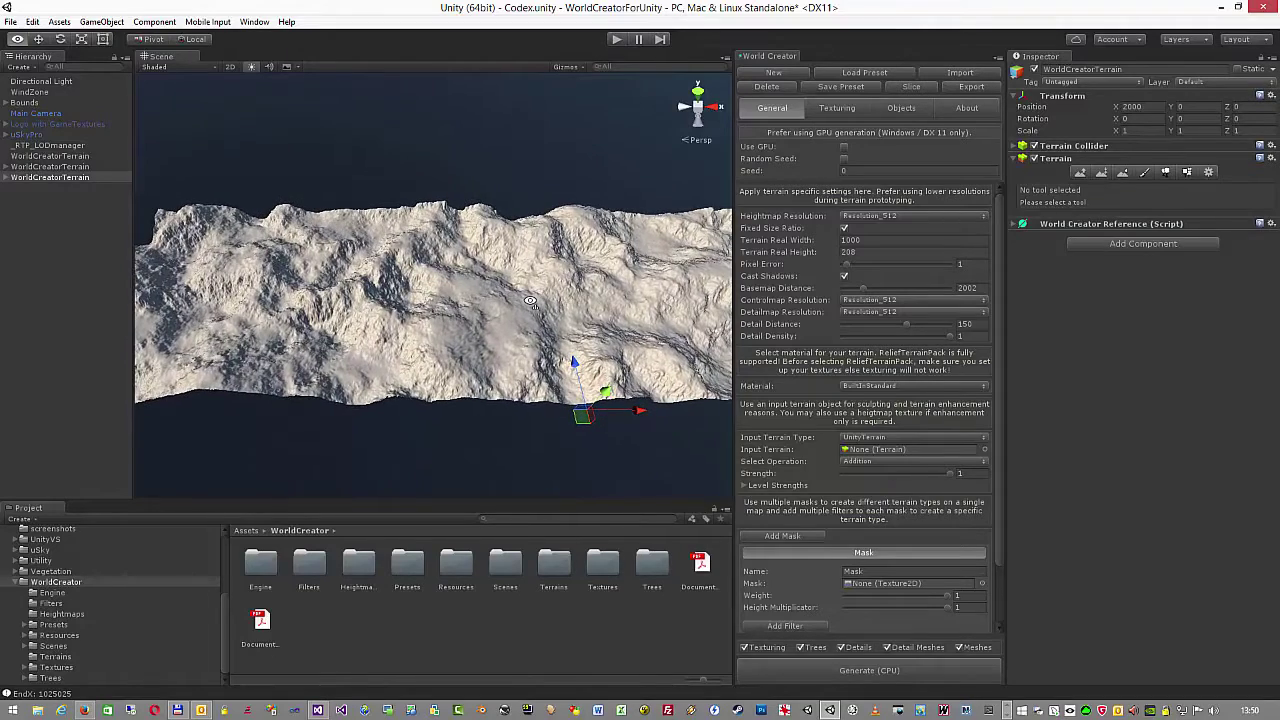
{"action": "left_click_drag", "start_coordinate": [530, 302], "coordinate": [533, 320], "text": "alt"}
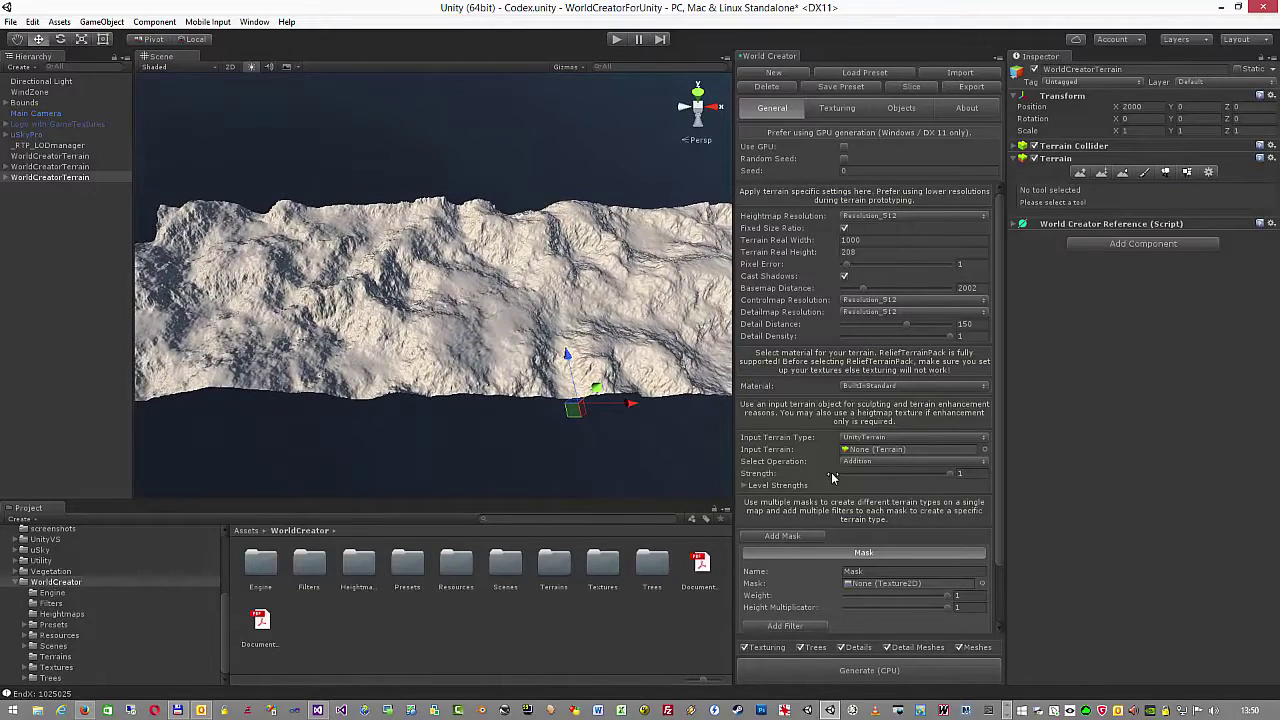
{"action": "scroll", "coordinate": [883, 538], "scroll_direction": "down", "scroll_amount": 2}
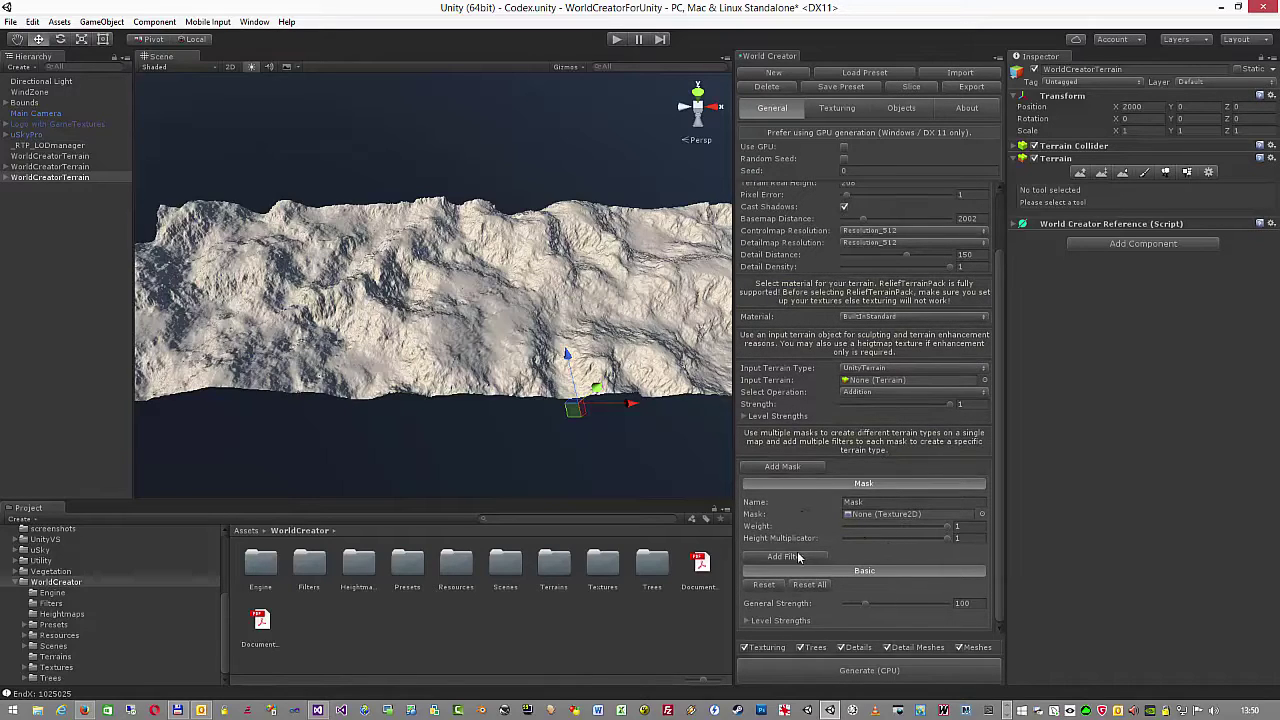
{"action": "mouse_move", "coordinate": [415, 290]}
{"action": "left_mouse_down", "text": "alt"}
{"action": "mouse_move", "coordinate": [432, 300]}
{"action": "mouse_move", "coordinate": [419, 268]}
{"action": "mouse_move", "coordinate": [449, 263]}
{"action": "mouse_move", "coordinate": [432, 286]}
{"action": "mouse_move", "coordinate": [390, 292]}
{"action": "mouse_move", "coordinate": [378, 324]}
{"action": "mouse_move", "coordinate": [300, 315]}
{"action": "mouse_move", "coordinate": [377, 303]}
{"action": "mouse_move", "coordinate": [331, 341]}
{"action": "mouse_move", "coordinate": [278, 326]}
{"action": "mouse_move", "coordinate": [382, 351]}
{"action": "mouse_move", "coordinate": [334, 353]}
{"action": "mouse_move", "coordinate": [437, 342]}
{"action": "mouse_move", "coordinate": [325, 350]}
{"action": "left_mouse_up", "text": "alt"}
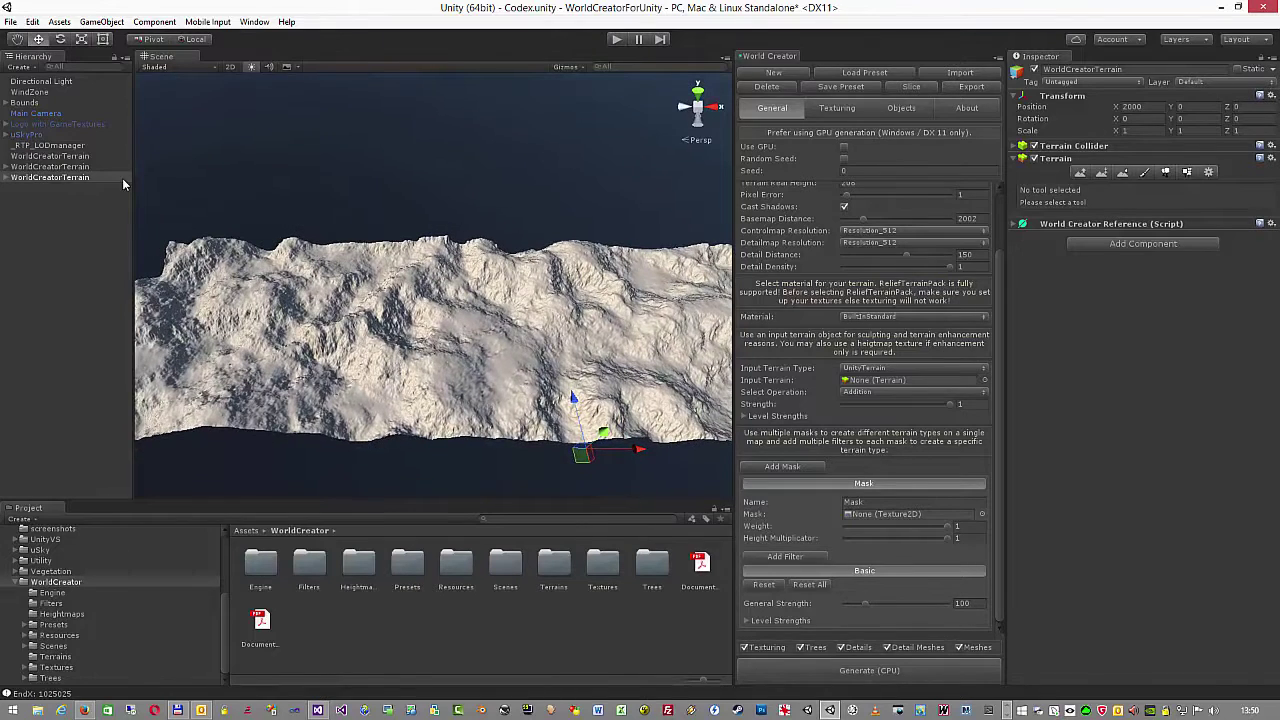
- Add a Canyon filter at strength 81 to the middle tile and regenerate it
{"action": "left_click", "coordinate": [96, 168]}
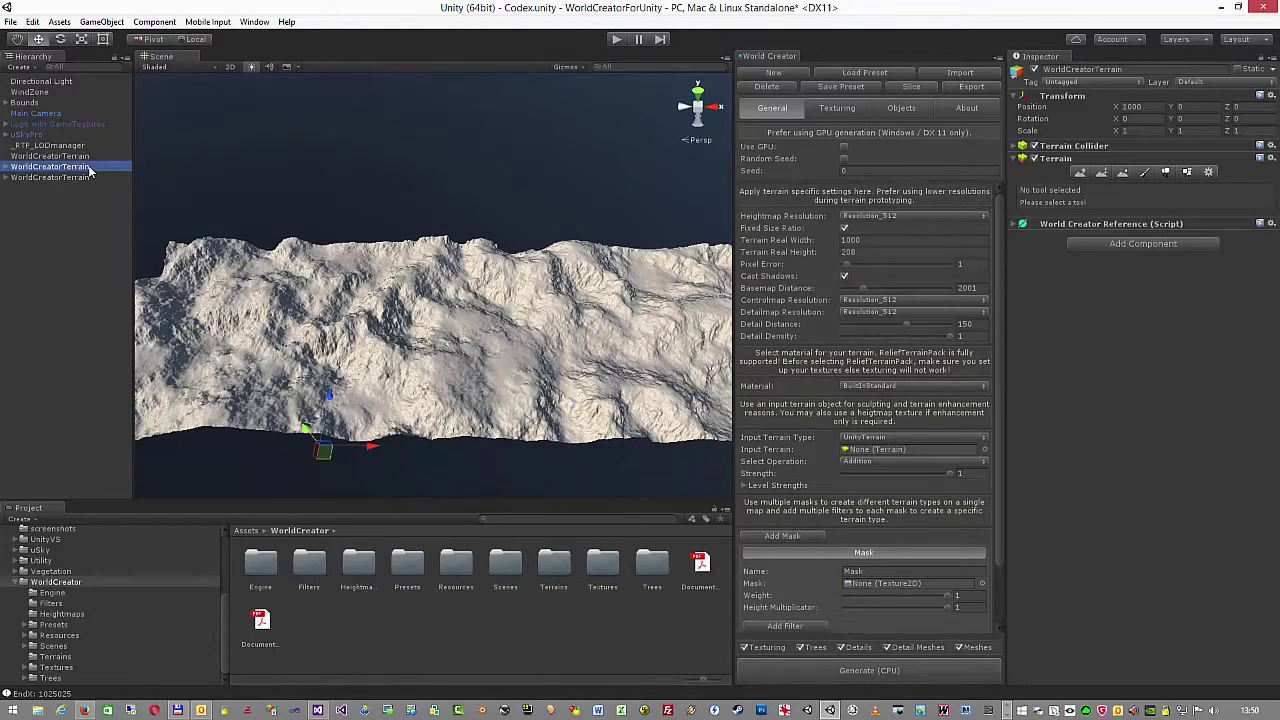
{"action": "scroll", "coordinate": [910, 536], "scroll_direction": "down", "scroll_amount": 2}
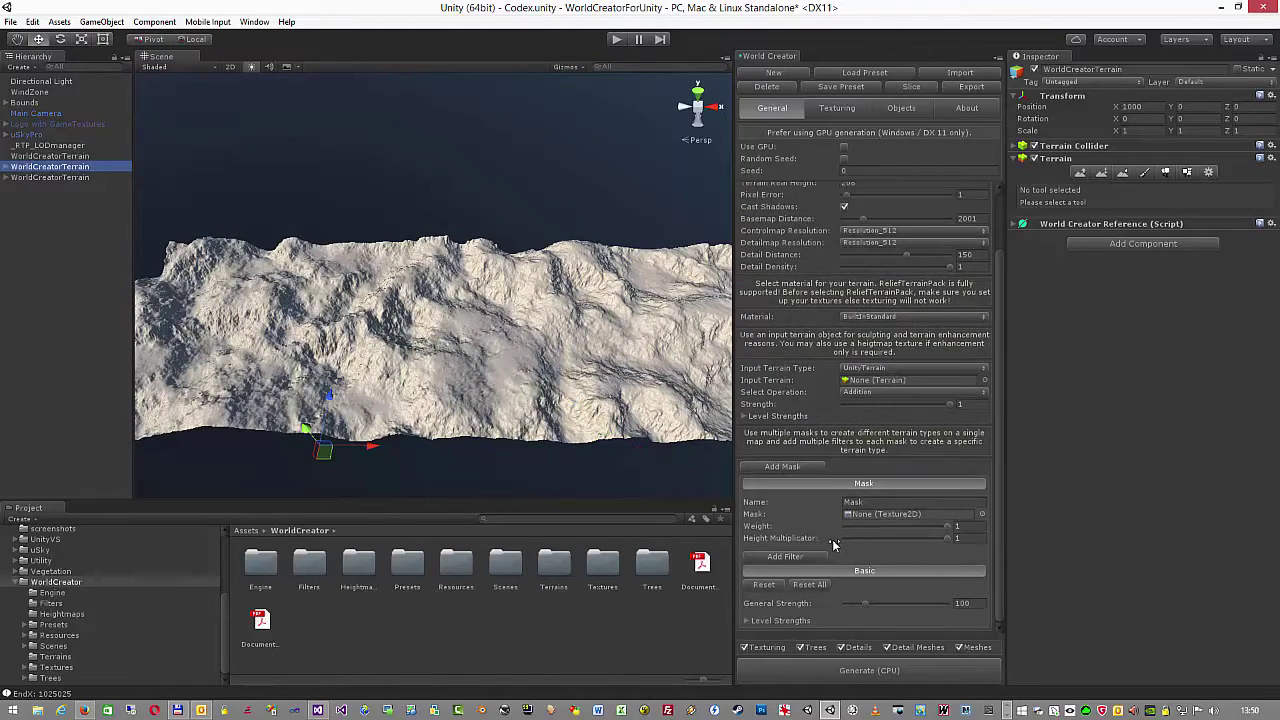
{"action": "left_click", "coordinate": [785, 556]}
{"action": "left_click", "coordinate": [415, 313]}
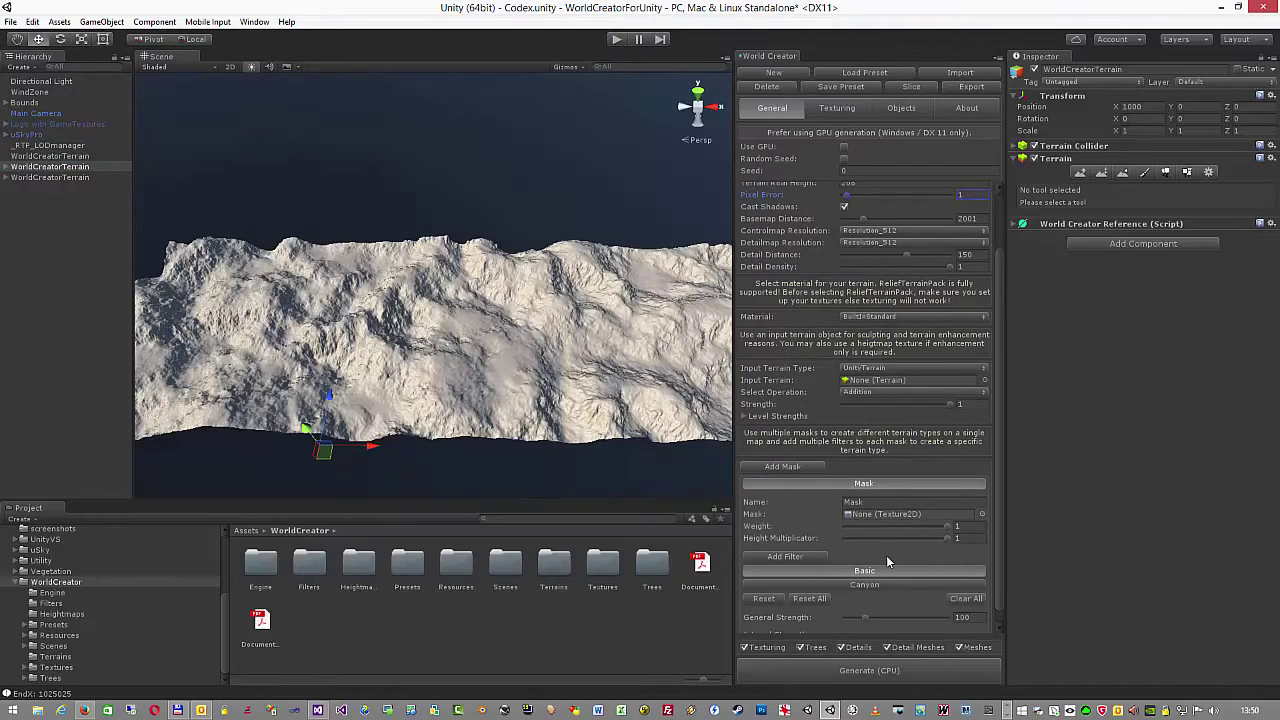
{"action": "scroll", "coordinate": [886, 555], "scroll_direction": "down", "scroll_amount": 1}
{"action": "left_click", "coordinate": [873, 613]}
{"action": "left_click_drag", "start_coordinate": [873, 613], "coordinate": [881, 615]}
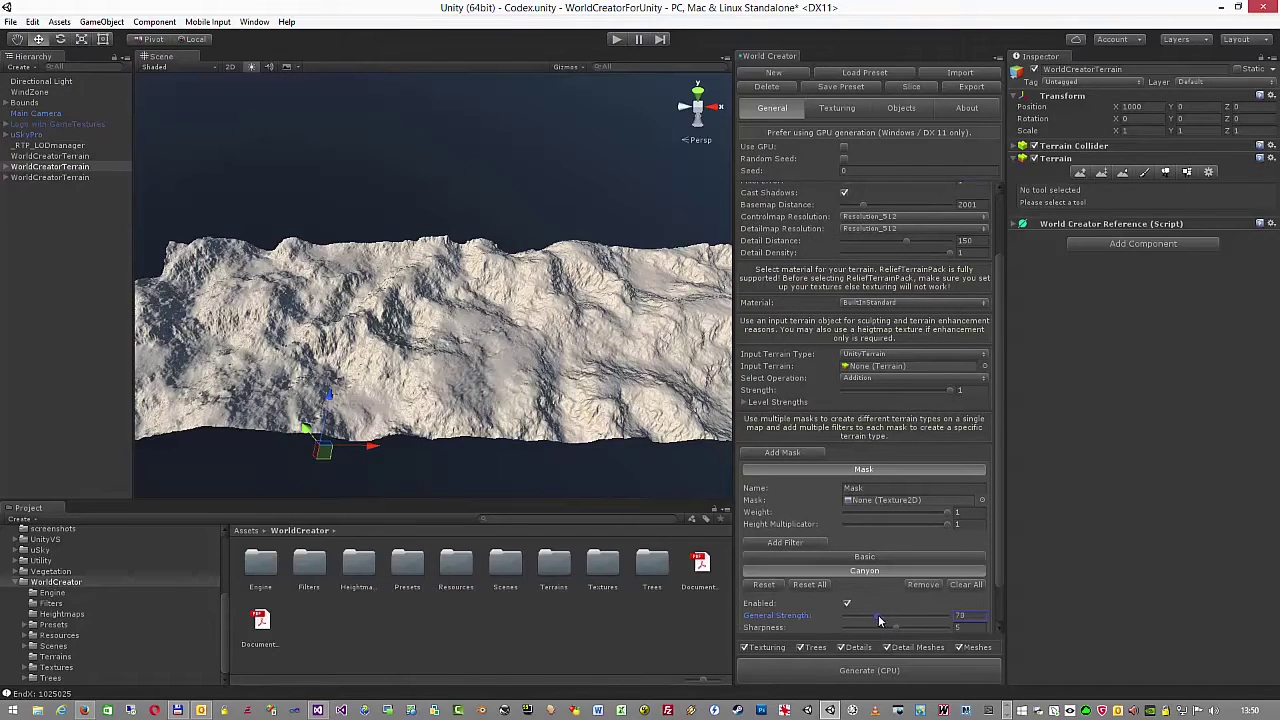
{"action": "left_click", "coordinate": [878, 673]}
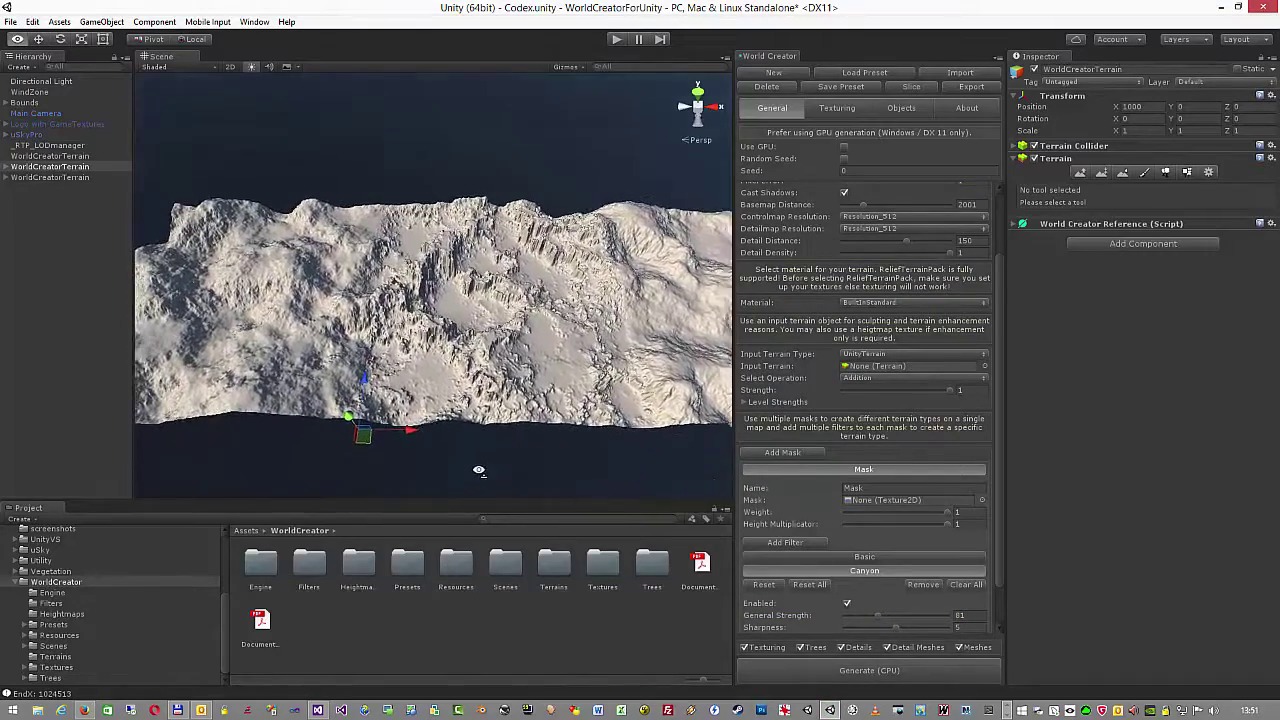
{"action": "right_click_drag", "start_coordinate": [474, 504], "coordinate": [145, 226]}
- Add a Ridged filter at strength 247 to the X 2000 tile and regenerate it
{"action": "left_click", "coordinate": [67, 177]}
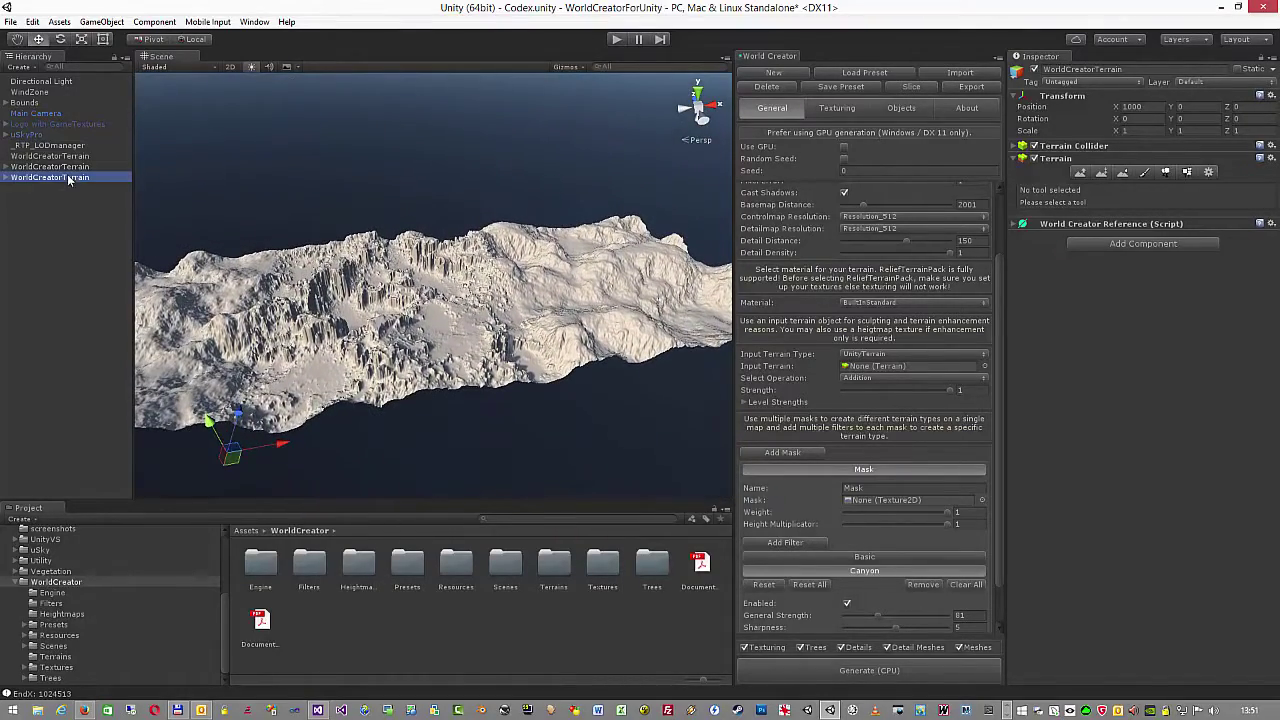
{"action": "left_click", "coordinate": [784, 556]}
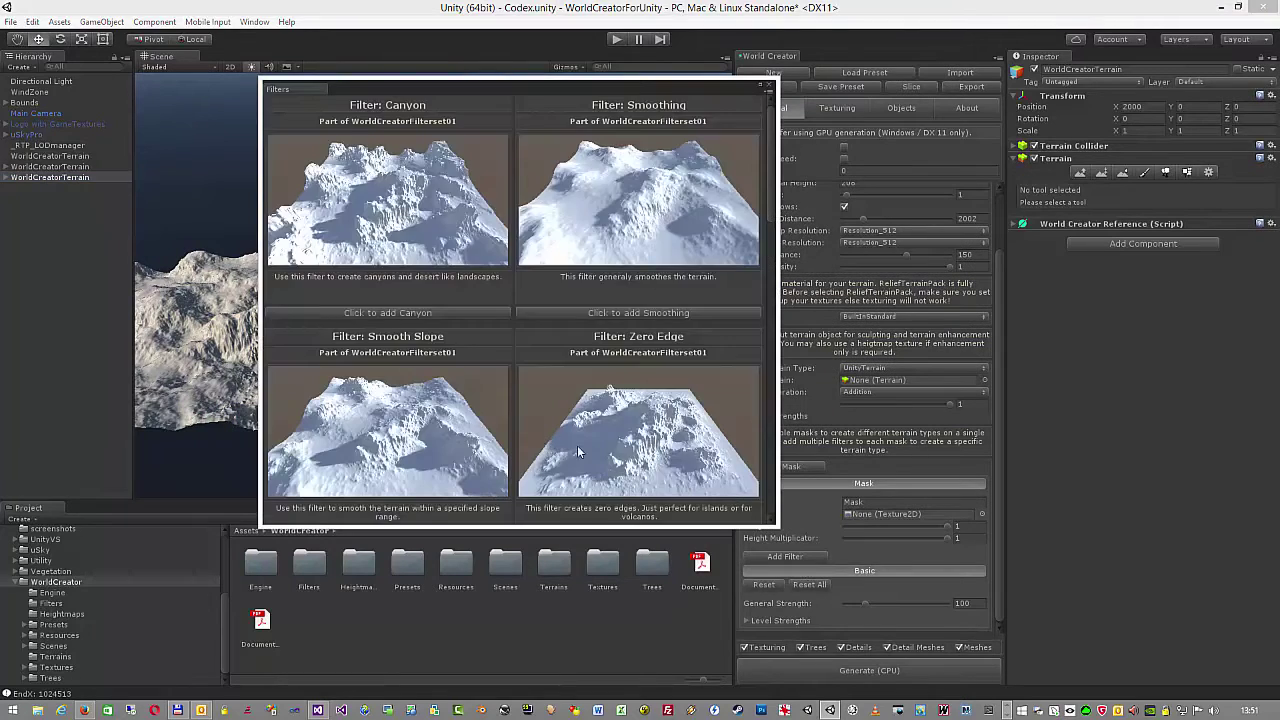
{"action": "scroll", "coordinate": [560, 447], "scroll_direction": "down", "scroll_amount": 8}
{"action": "scroll", "coordinate": [434, 393], "scroll_direction": "down", "scroll_amount": 5}
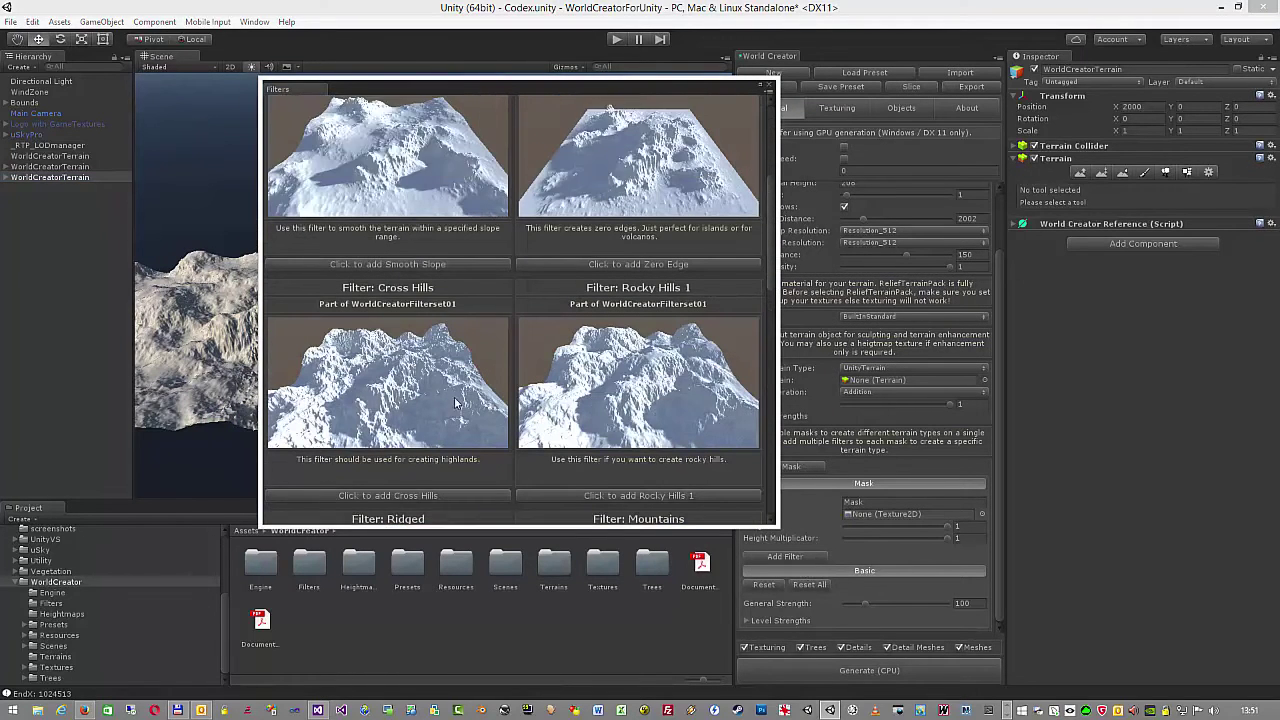
{"action": "left_click", "coordinate": [415, 380]}
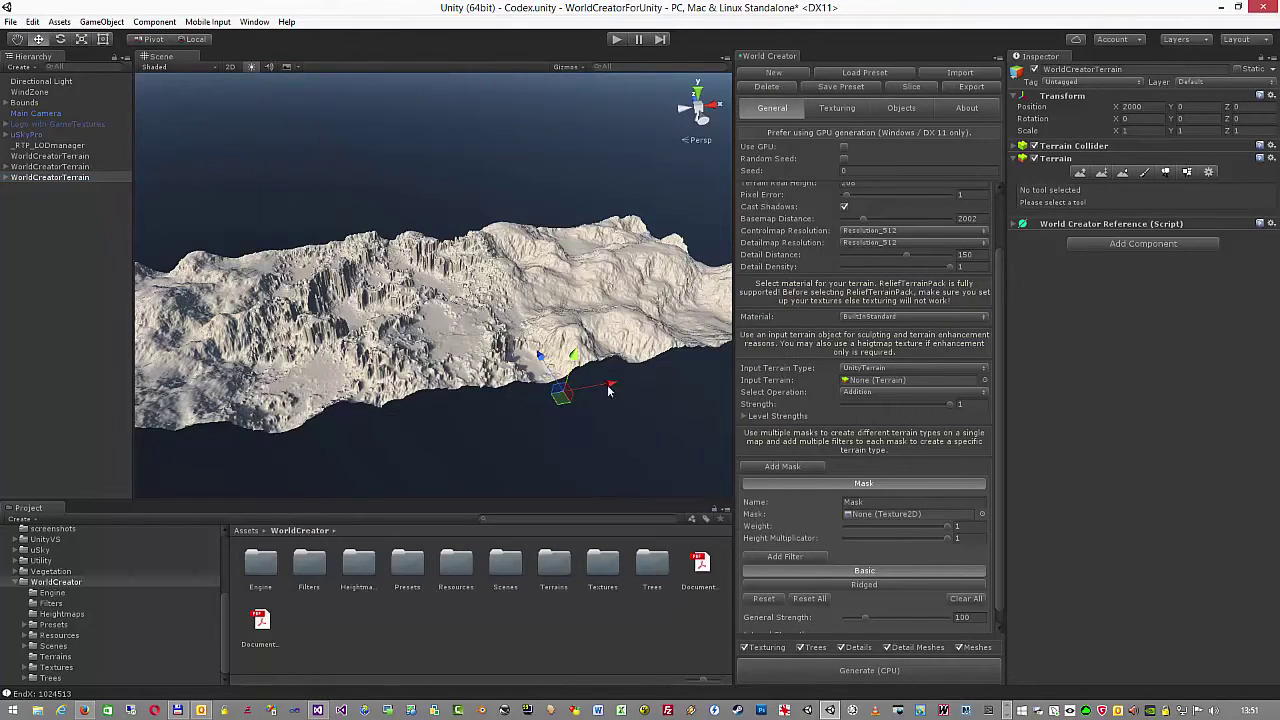
{"action": "left_click", "coordinate": [890, 586]}
{"action": "left_click", "coordinate": [887, 633]}
{"action": "left_click_drag", "start_coordinate": [887, 633], "coordinate": [896, 632]}
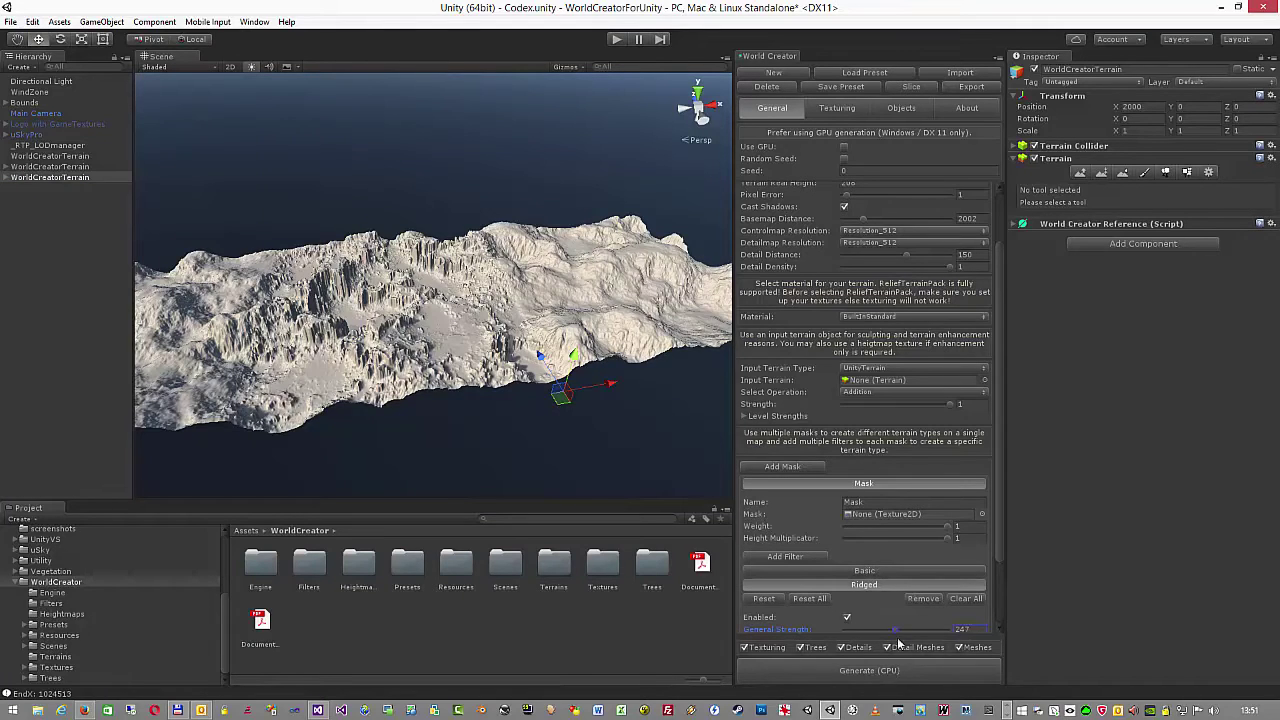
{"action": "left_click", "coordinate": [876, 672]}
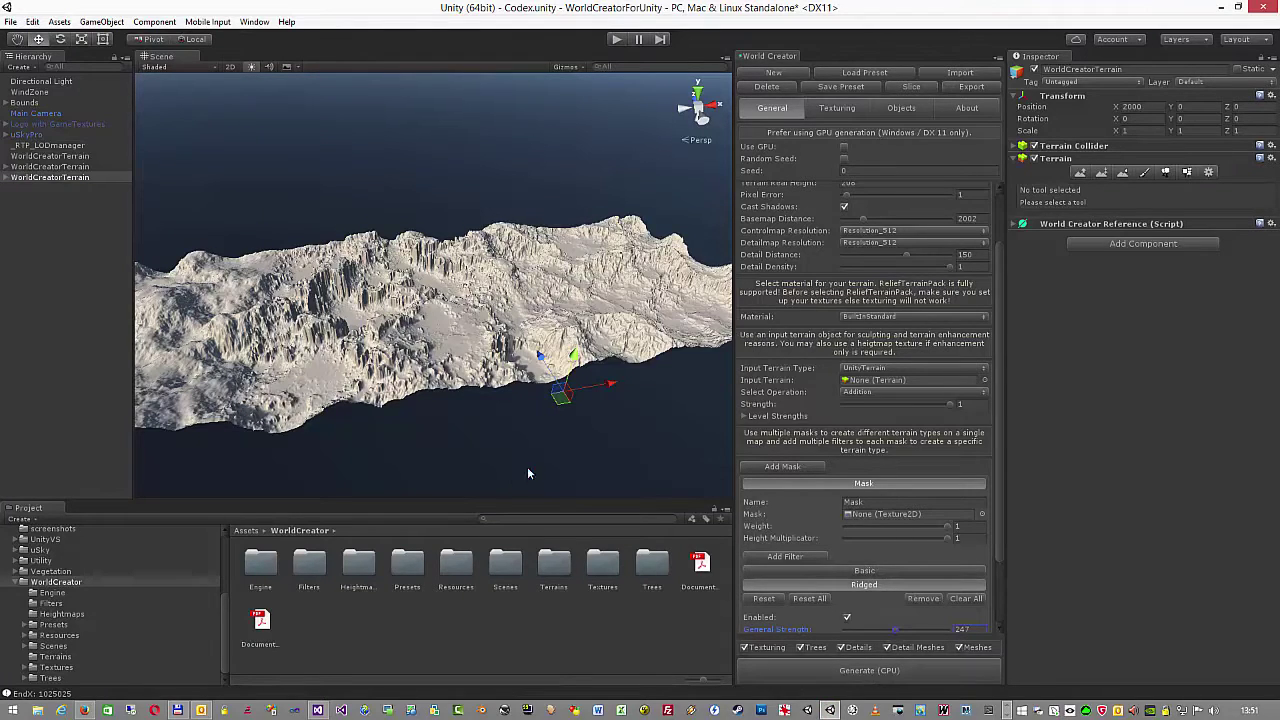
{"action": "left_click_drag", "start_coordinate": [428, 403], "coordinate": [457, 395], "text": "alt"}
{"action": "left_click_drag", "start_coordinate": [377, 367], "coordinate": [391, 438], "text": "alt"}
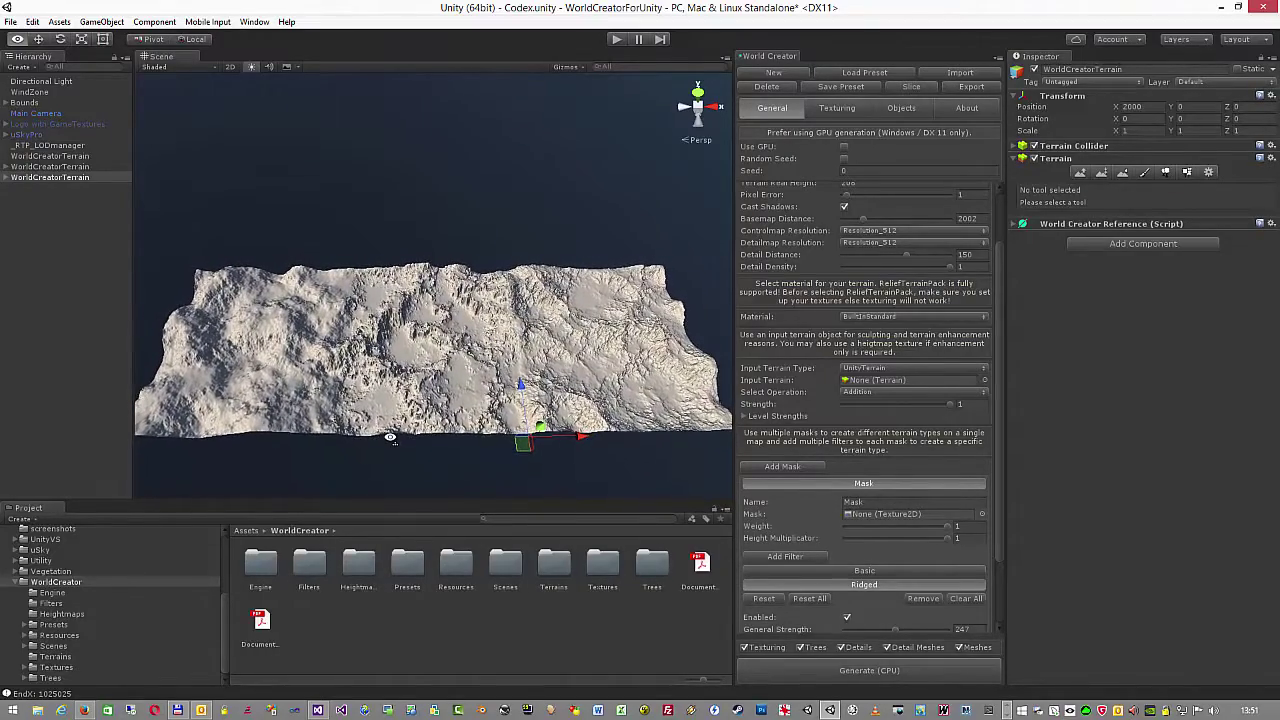
{"action": "left_click_drag", "start_coordinate": [390, 437], "coordinate": [391, 452], "text": "alt"}
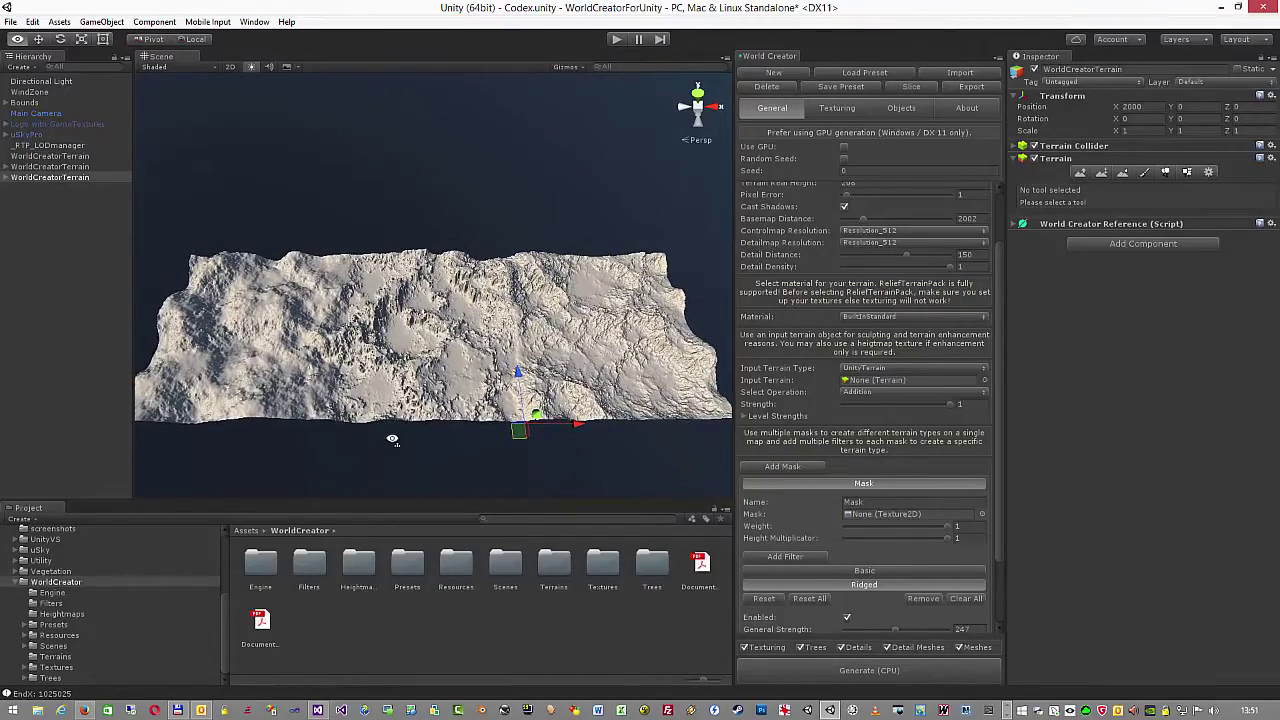
{"action": "left_click_drag", "start_coordinate": [392, 439], "coordinate": [287, 333], "text": "alt"}
{"action": "left_click_drag", "start_coordinate": [599, 388], "coordinate": [584, 428], "text": "alt"}
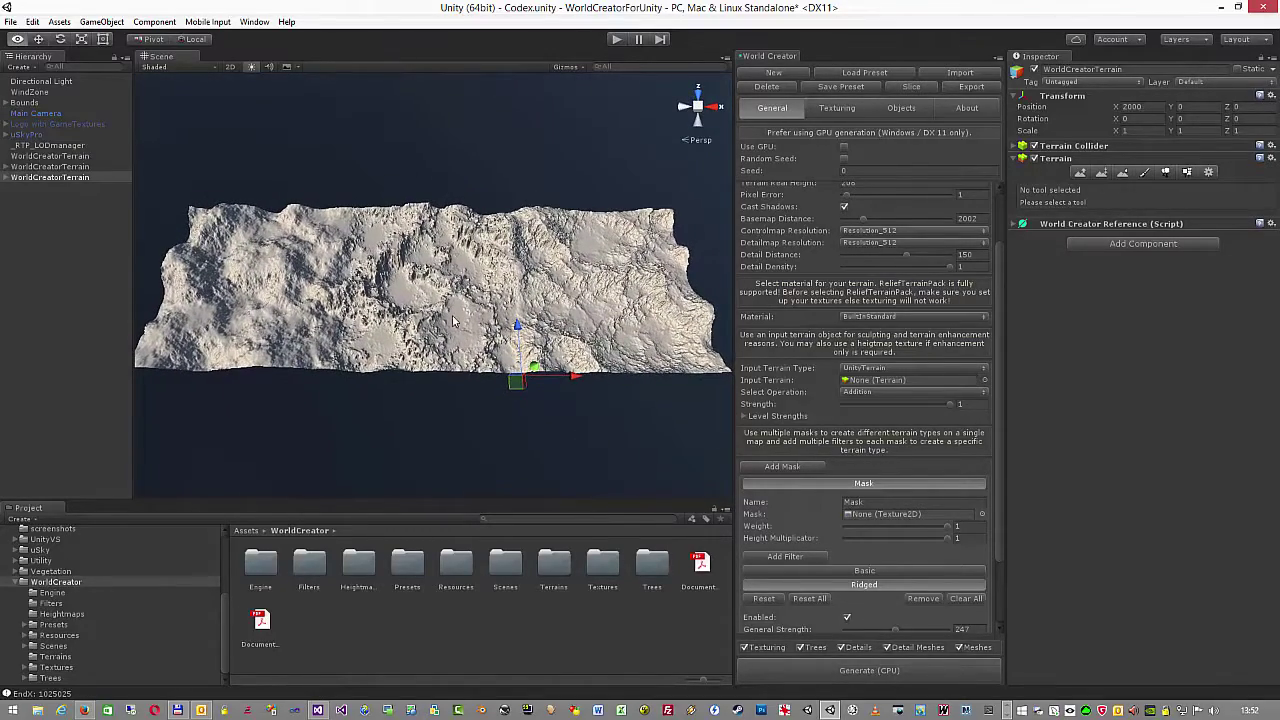
{"action": "left_click_drag", "start_coordinate": [404, 166], "coordinate": [400, 180], "text": "alt"}
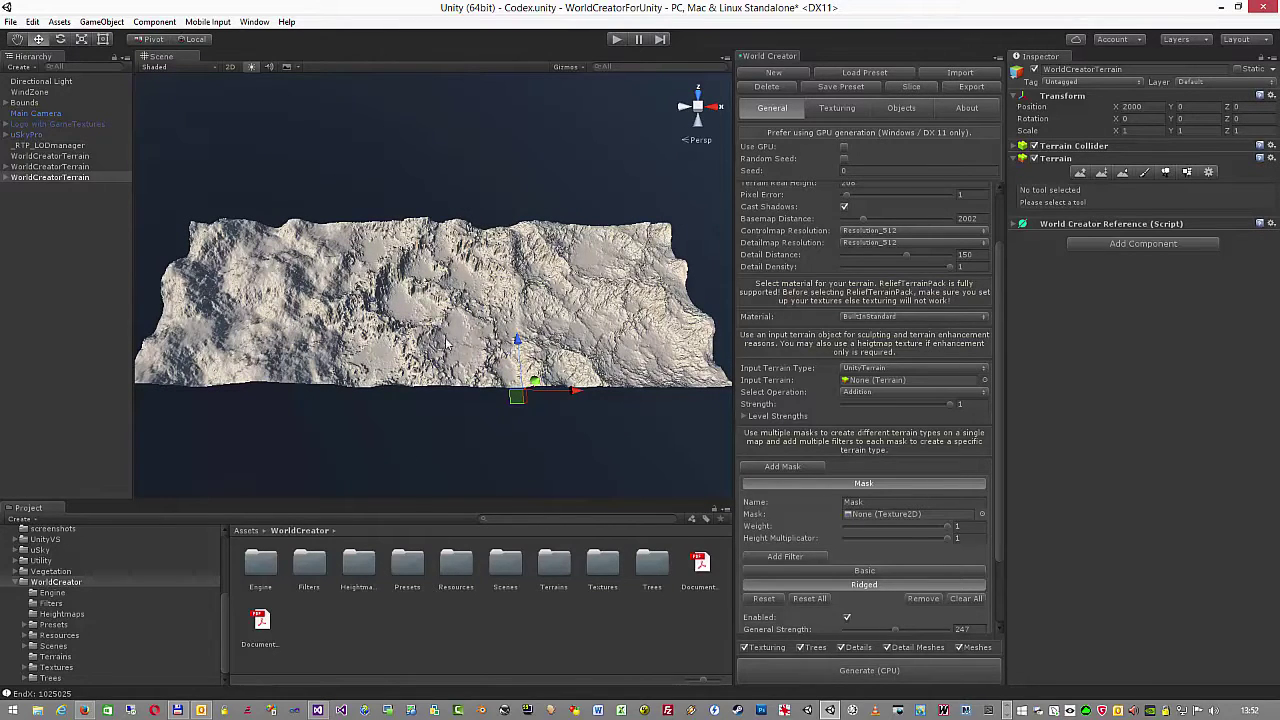
{"action": "left_click_drag", "start_coordinate": [358, 368], "coordinate": [246, 405], "text": "alt"}
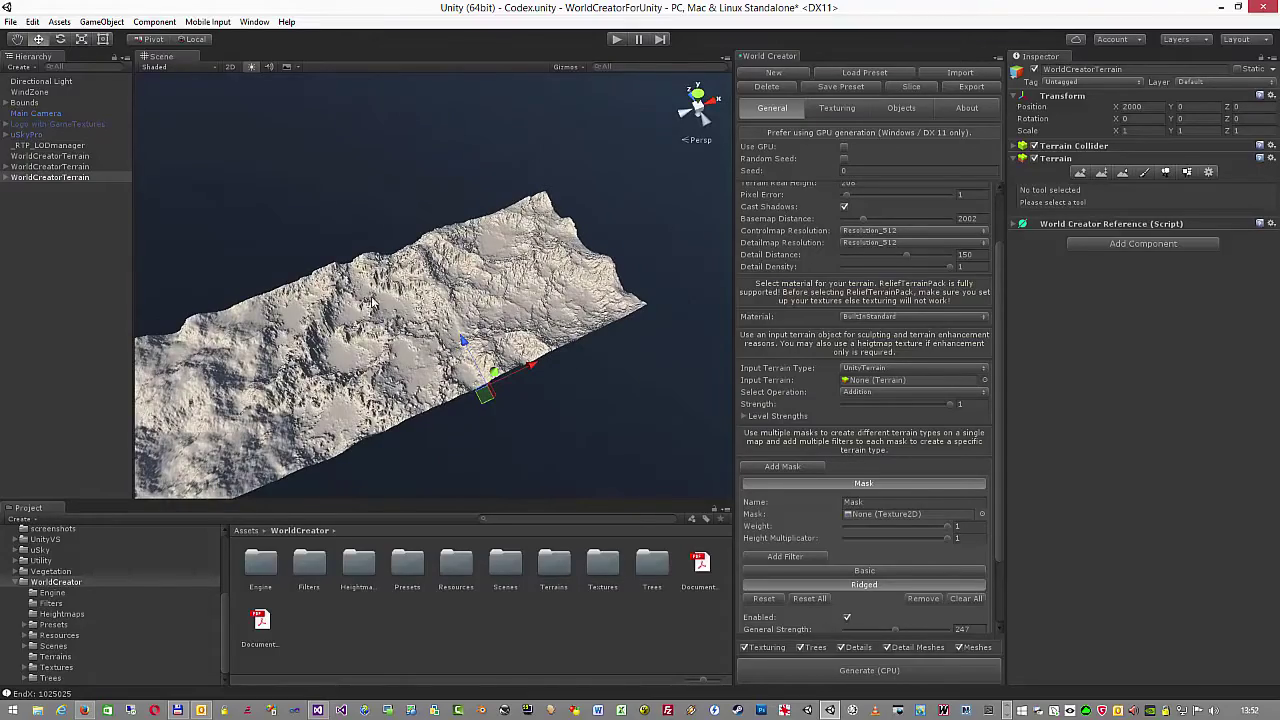
{"action": "mouse_move", "coordinate": [372, 301]}
{"action": "left_mouse_down", "text": "alt"}
{"action": "mouse_move", "coordinate": [346, 271]}
{"action": "mouse_move", "coordinate": [286, 274]}
{"action": "mouse_move", "coordinate": [277, 324]}
{"action": "mouse_move", "coordinate": [440, 283]}
{"action": "mouse_move", "coordinate": [452, 313]}
{"action": "mouse_move", "coordinate": [387, 315]}
{"action": "mouse_move", "coordinate": [264, 245]}
{"action": "mouse_move", "coordinate": [392, 297]}
{"action": "left_mouse_up", "text": "alt"}
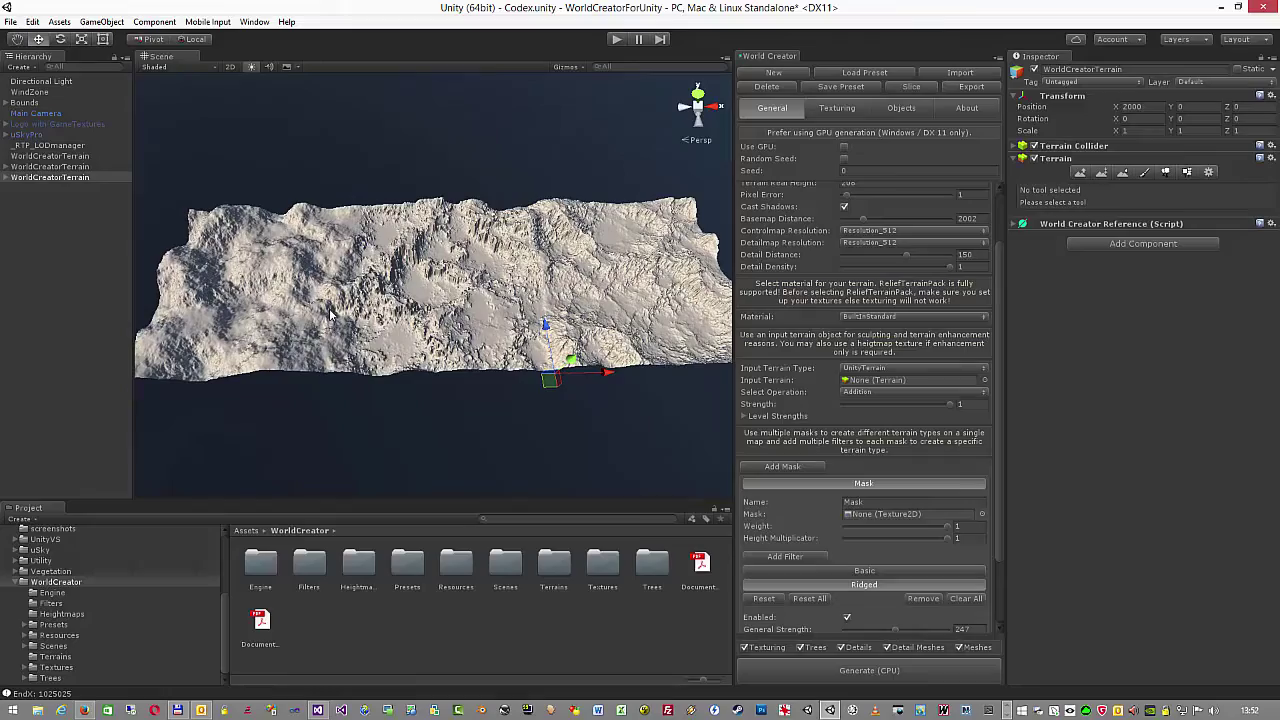
{"action": "key", "text": "alt"}
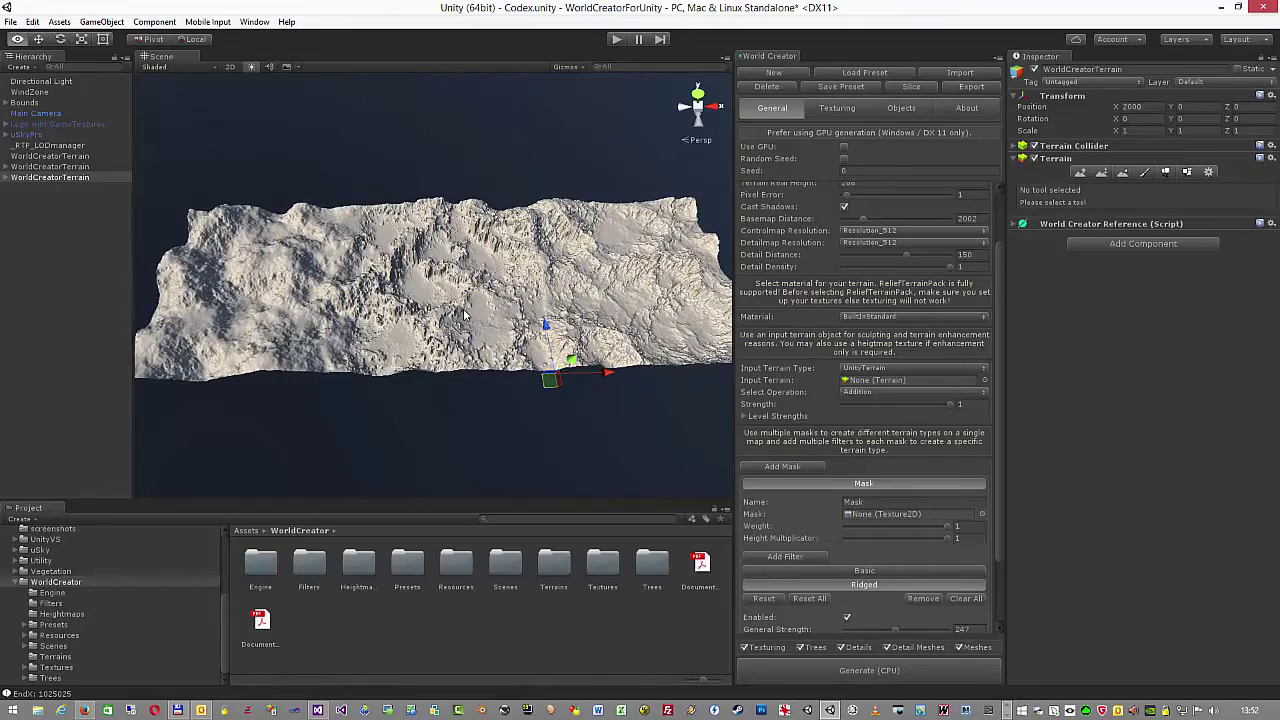
{"action": "scroll", "coordinate": [463, 315], "scroll_direction": "up", "scroll_amount": 3, "text": "alt"}
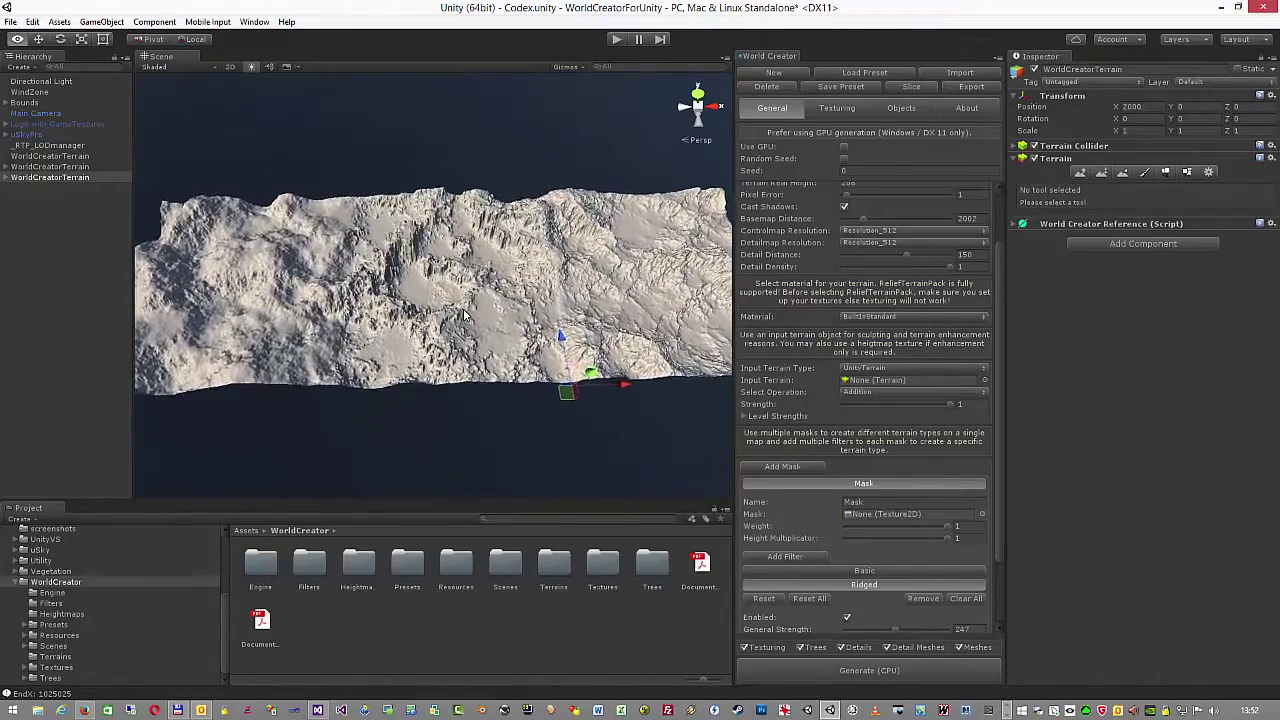
{"action": "scroll", "coordinate": [463, 315], "scroll_direction": "up", "scroll_amount": 5, "text": "alt"}
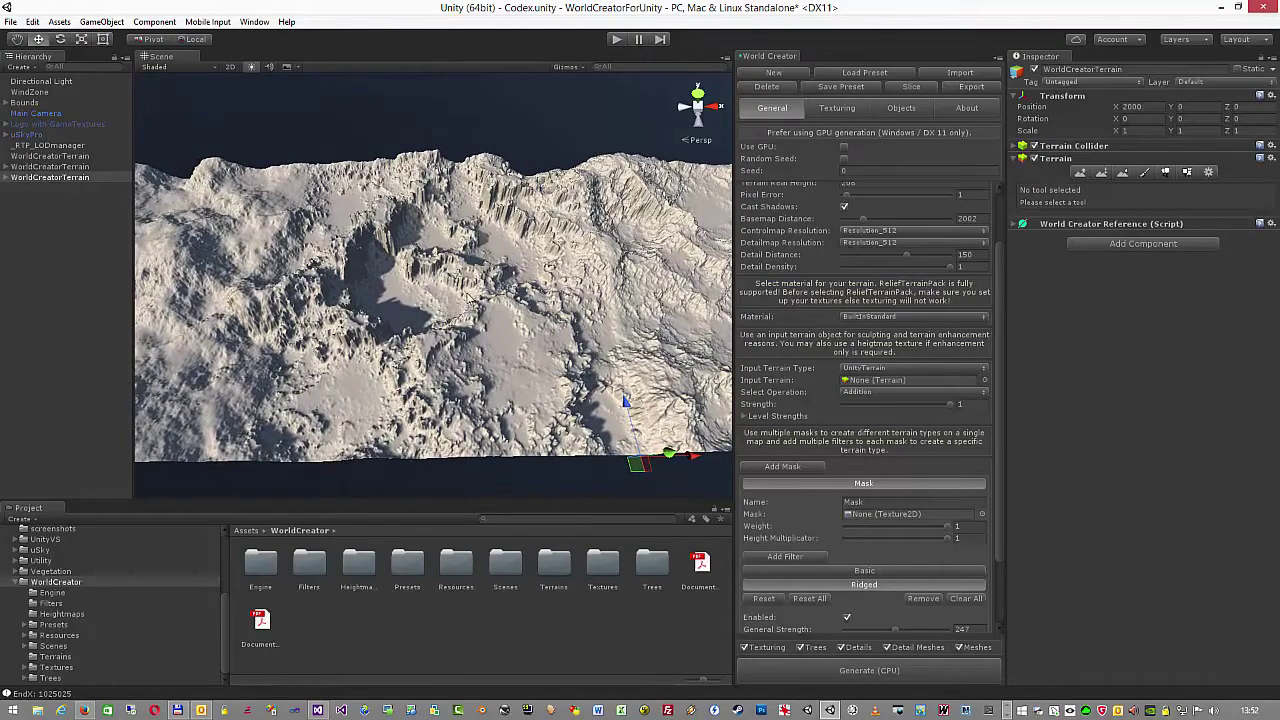
{"action": "key", "text": "alt"}
{"action": "left_click_drag", "start_coordinate": [480, 375], "coordinate": [503, 405], "text": "alt"}
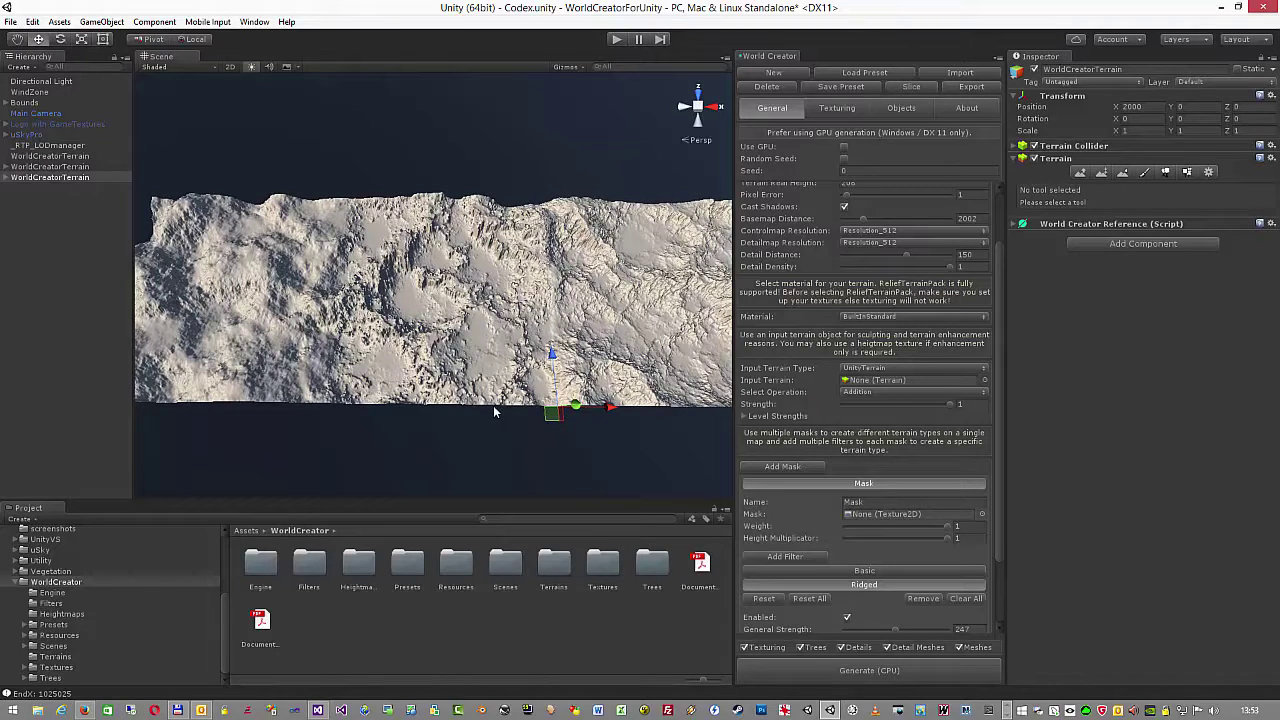
- Select the first WorldCreatorTerrain at X 0 to show its World Creator settings
{"action": "scroll", "coordinate": [825, 400], "scroll_direction": "up", "scroll_amount": 3}
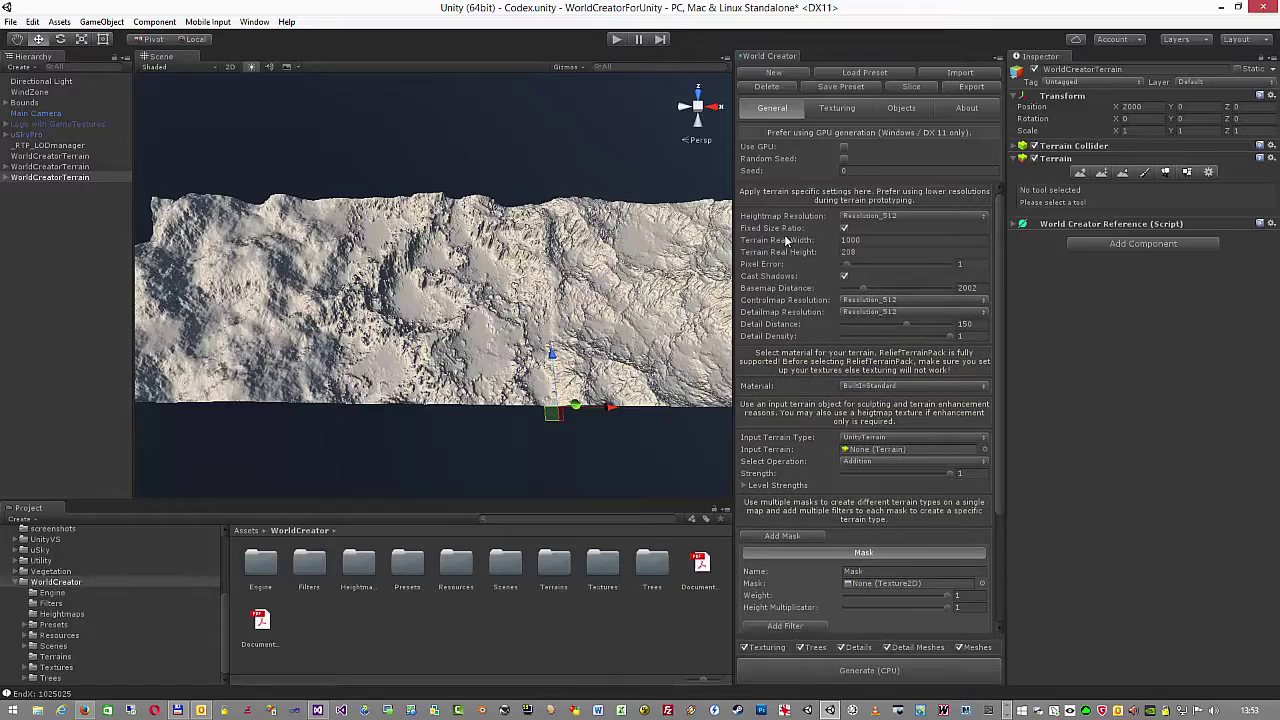
{"action": "left_click", "coordinate": [85, 157]}
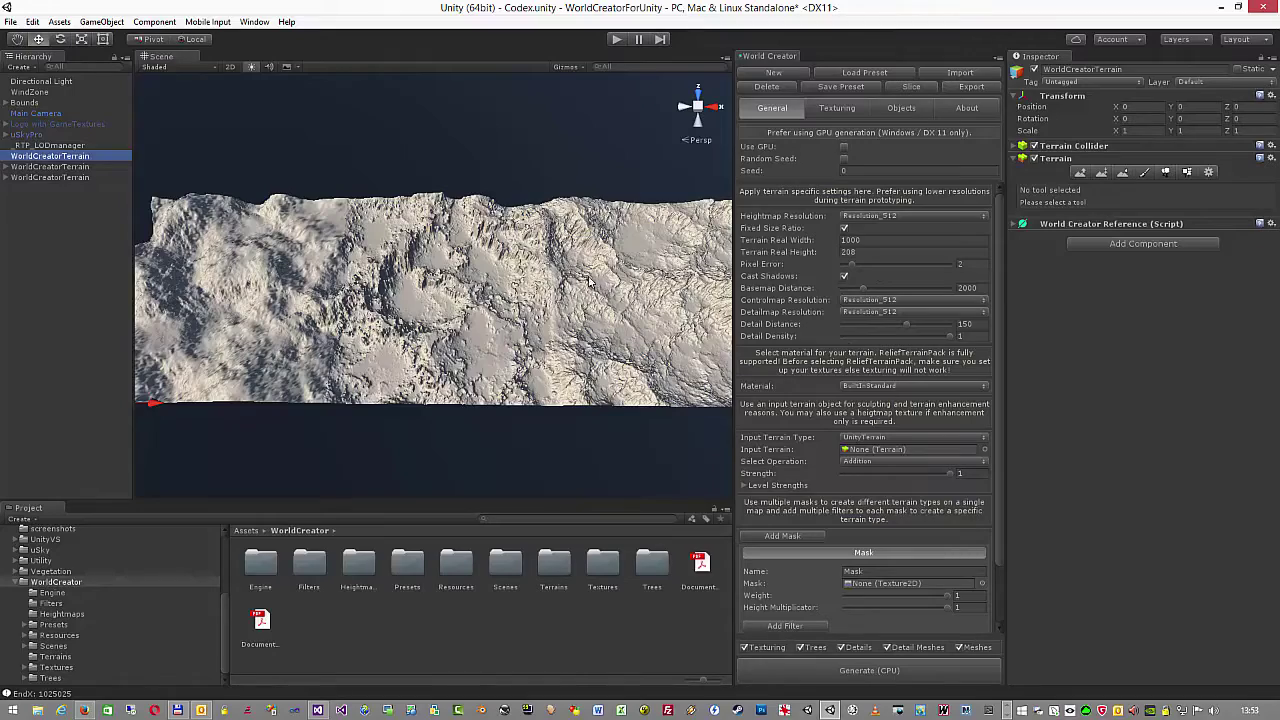
{"action": "mouse_move", "coordinate": [574, 390]}
{"action": "left_mouse_down", "text": "alt"}
{"action": "mouse_move", "coordinate": [498, 371]}
{"action": "mouse_move", "coordinate": [587, 391]}
{"action": "left_mouse_up", "text": "alt"}
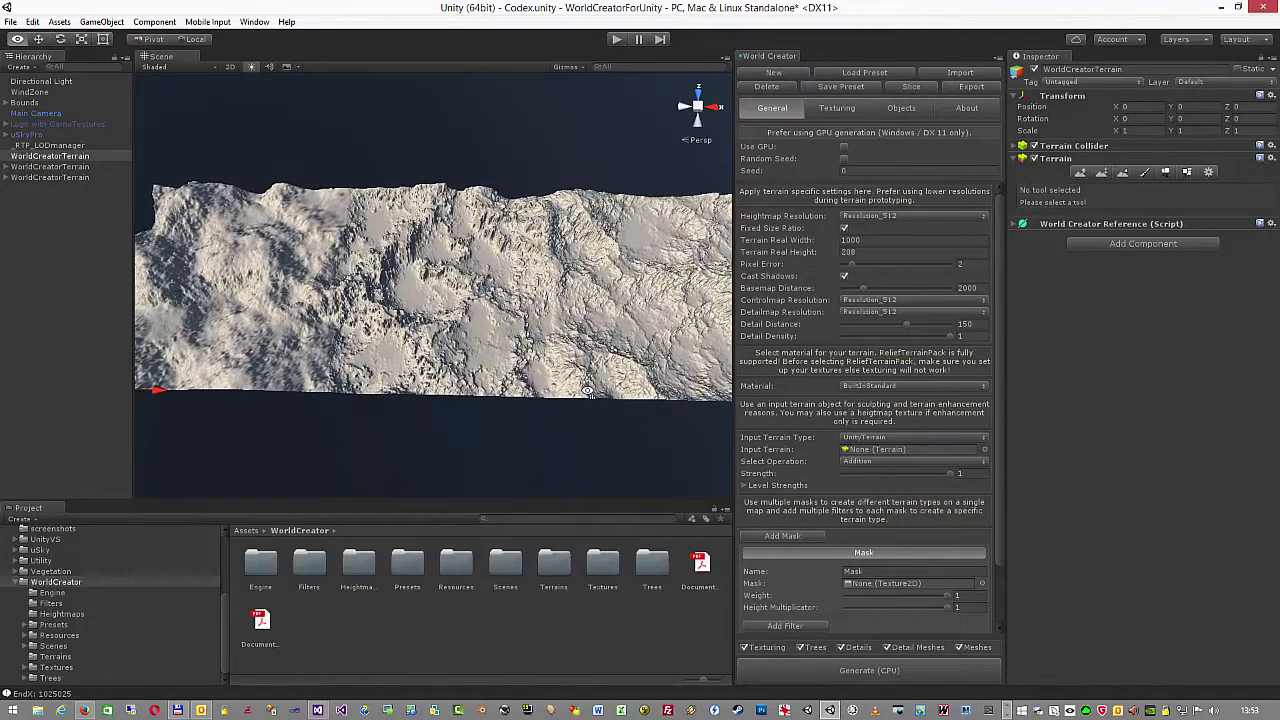